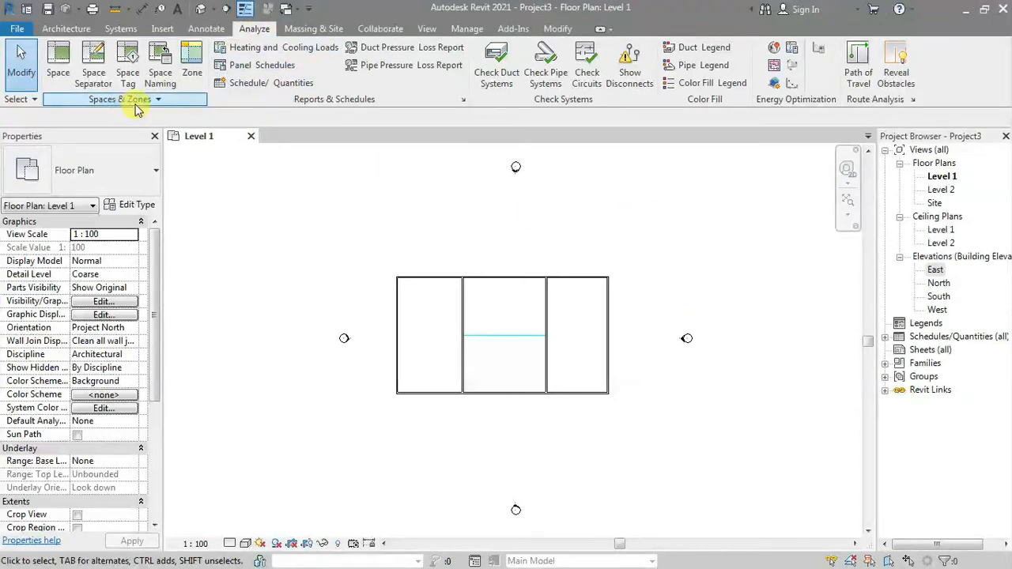
Enable Room Bounding in the type properties of the linked model Space link project.rvt.
left_click(59, 67)
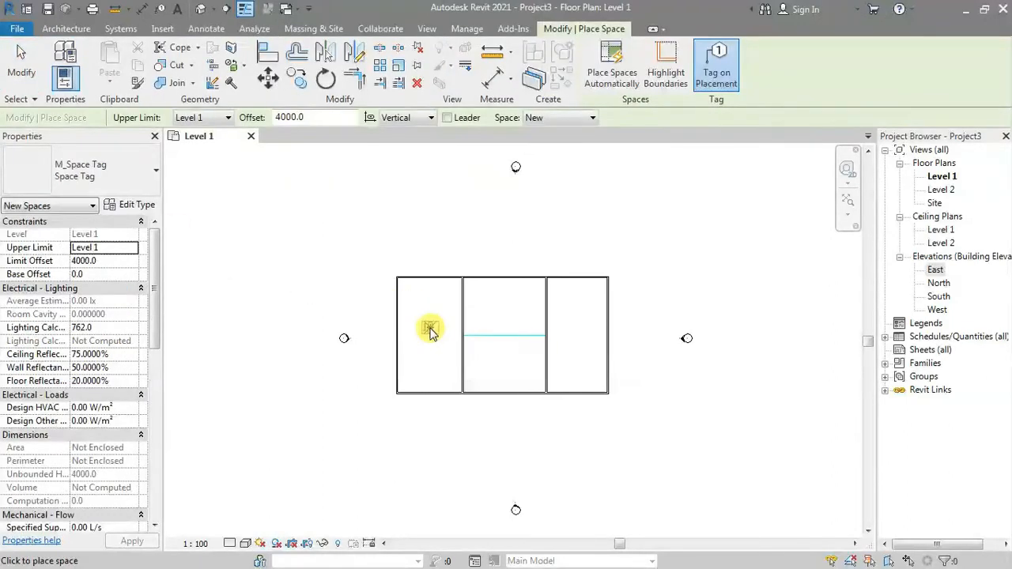
key("Escape")
left_click(474, 281)
left_click(135, 204)
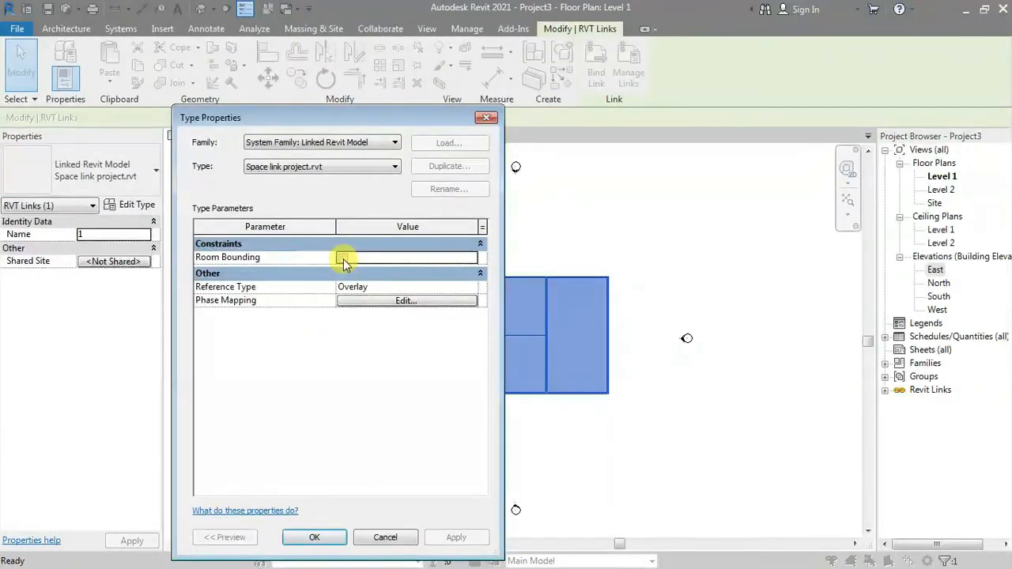
left_click(344, 259)
left_click(326, 537)
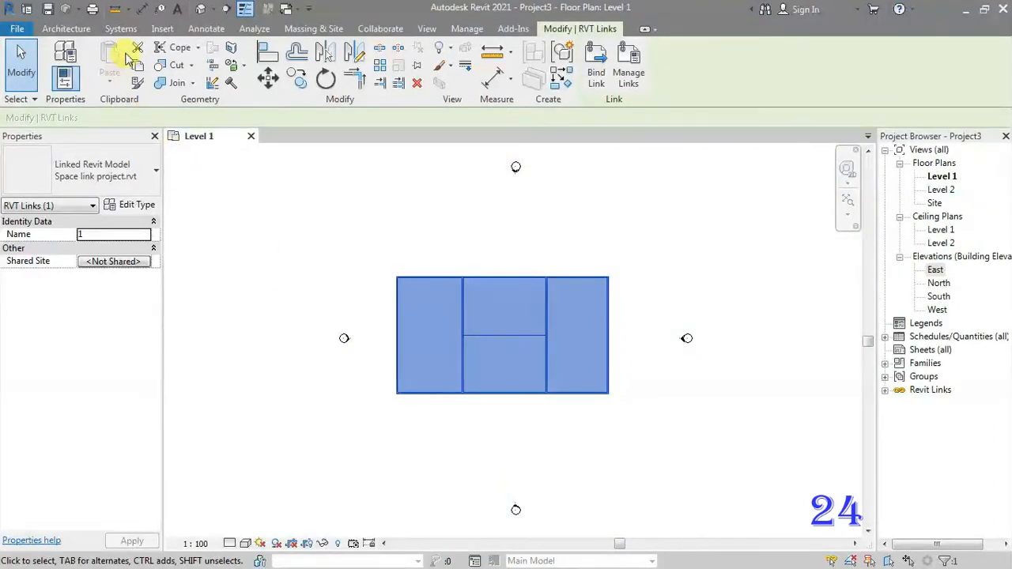
Place a space in the left room with Tag on Placement enabled and the tag orientation set to Horizontal.
left_click(254, 29)
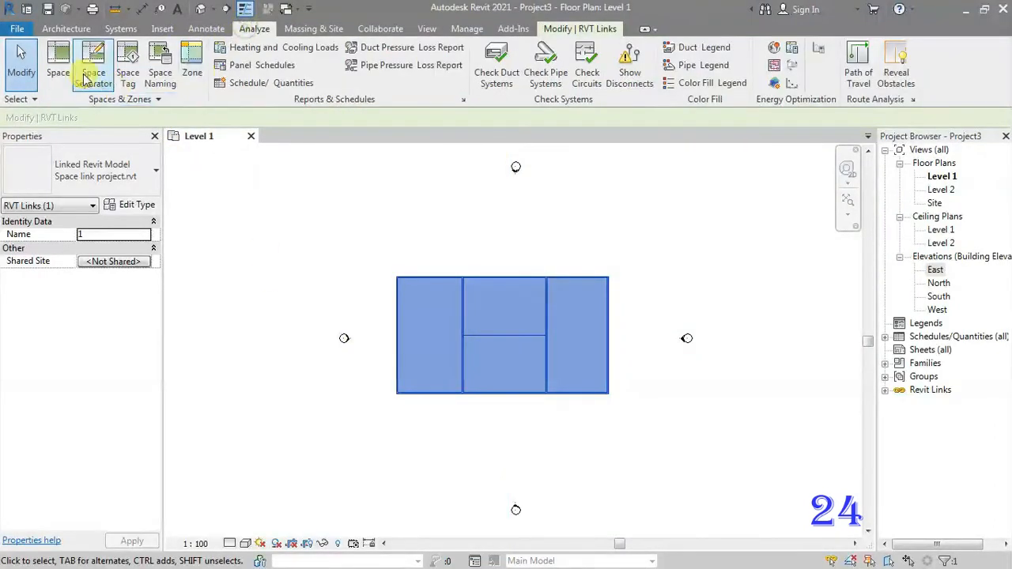
left_click(52, 69)
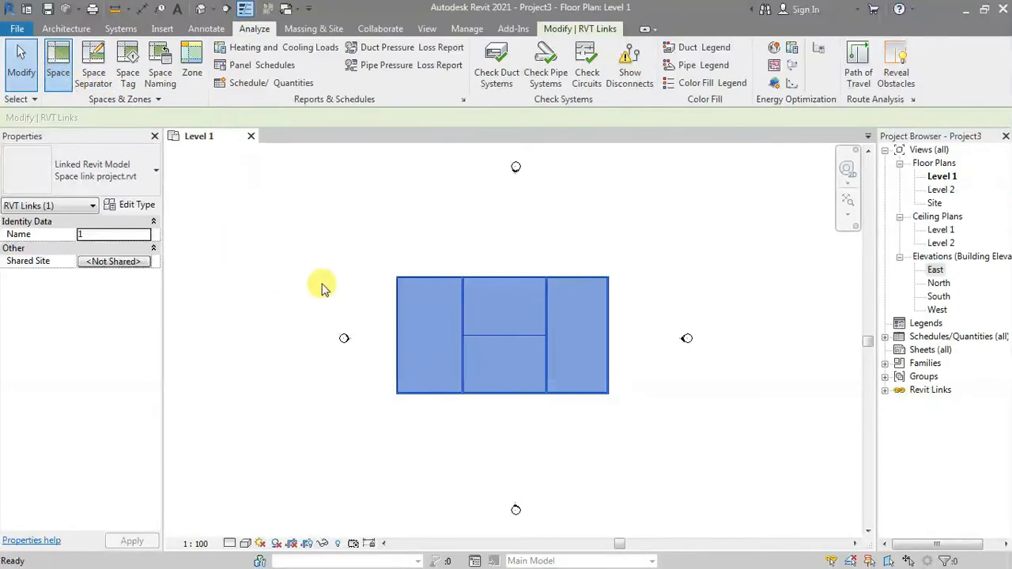
left_click(430, 329)
scroll(428, 338, "up", 4)
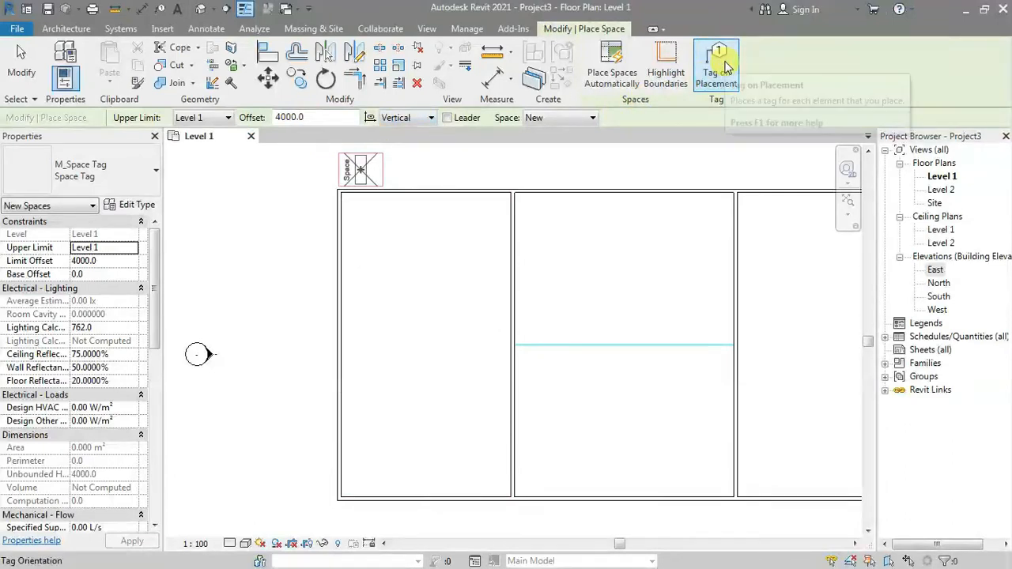
left_click(711, 85)
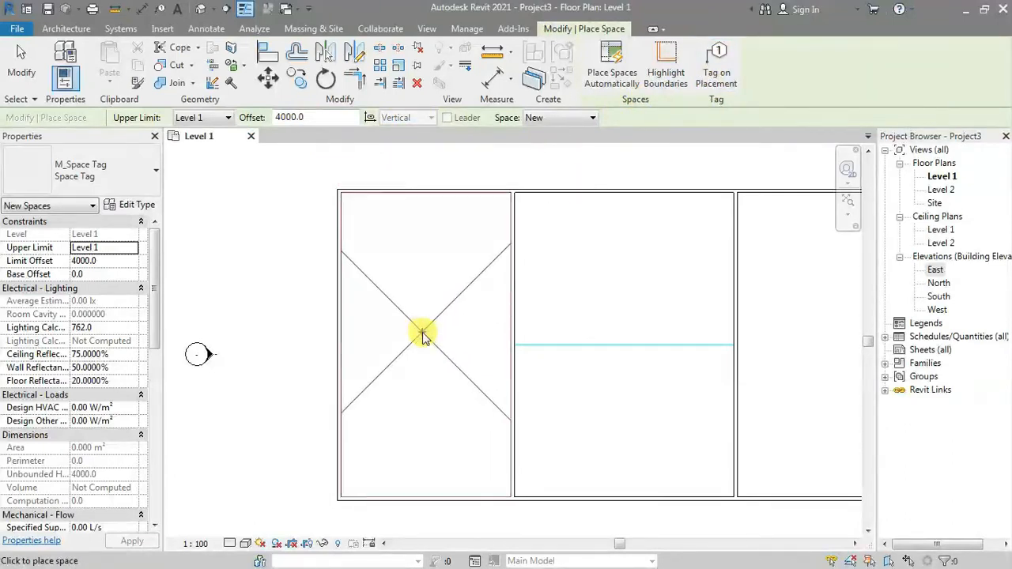
left_click(714, 59)
left_click(405, 118)
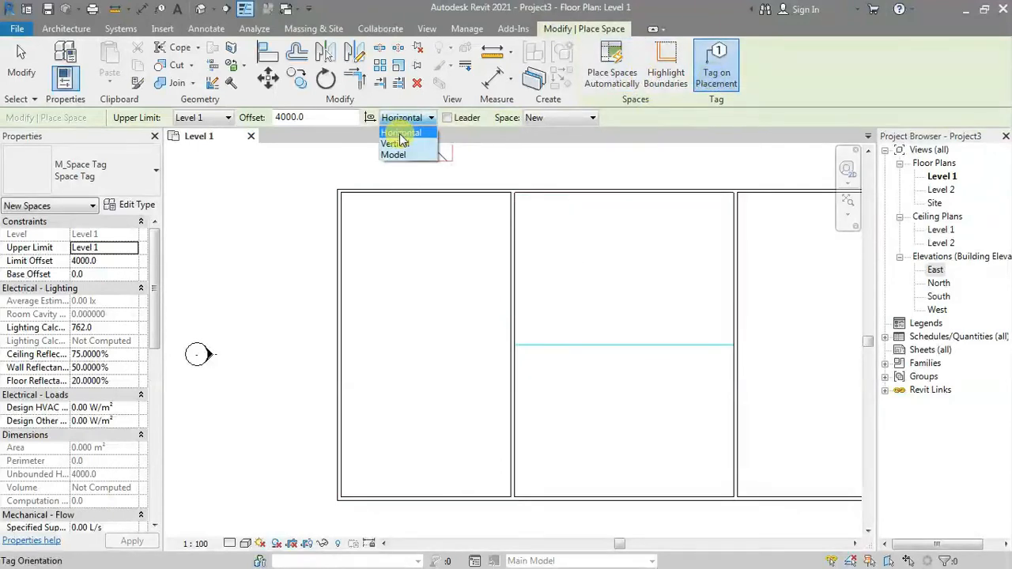
left_click(400, 134)
left_click(414, 118)
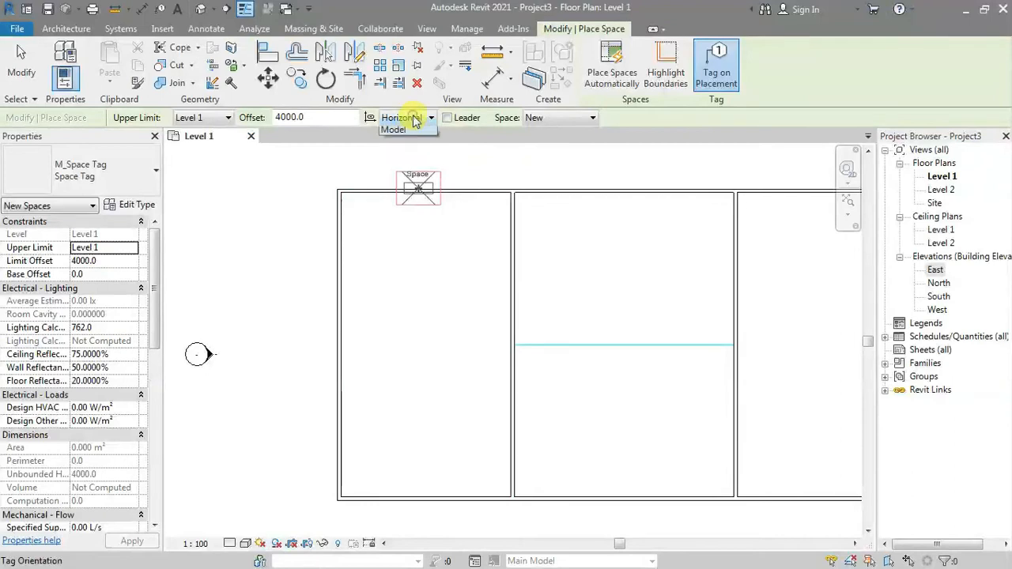
left_click(400, 141)
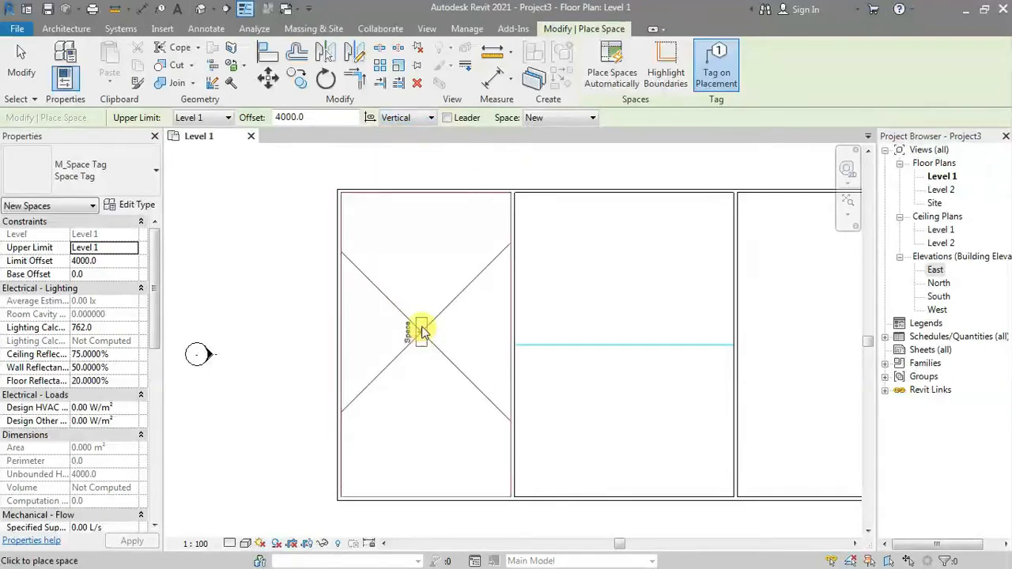
left_click(420, 117)
left_click(419, 131)
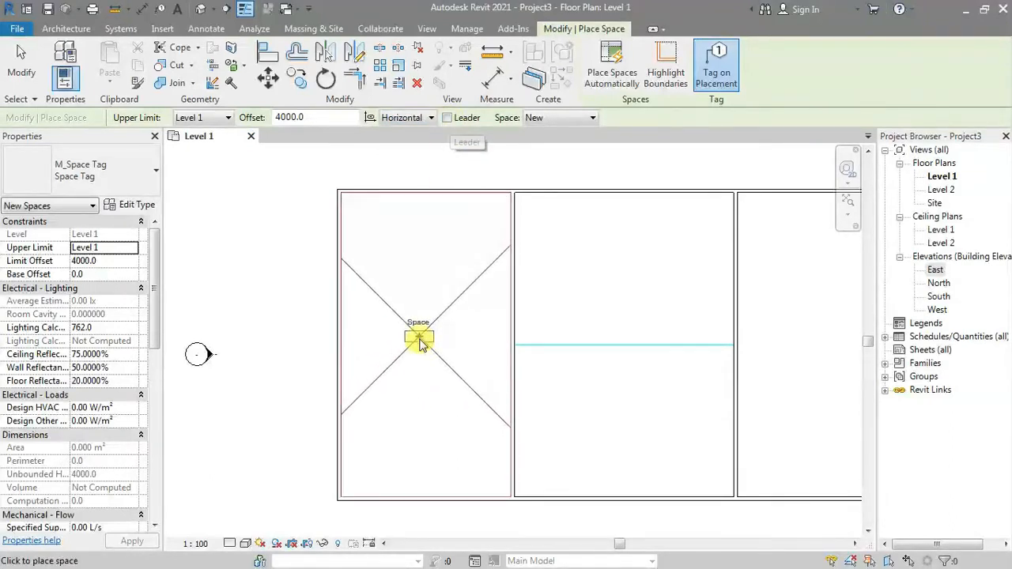
left_click(423, 345)
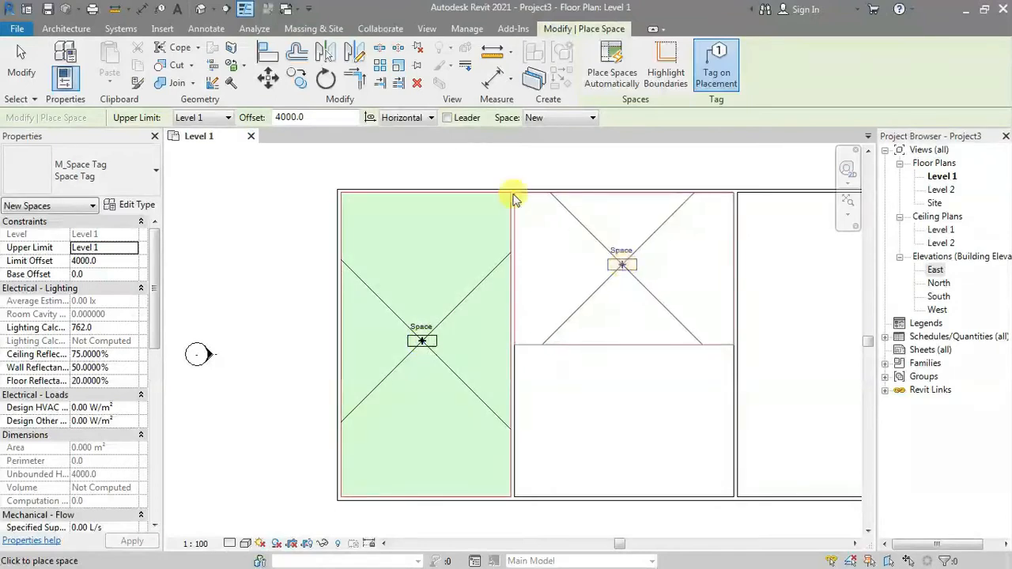
Enable the tag leader and place spaces in the upper and lower middle rooms.
left_click(448, 118)
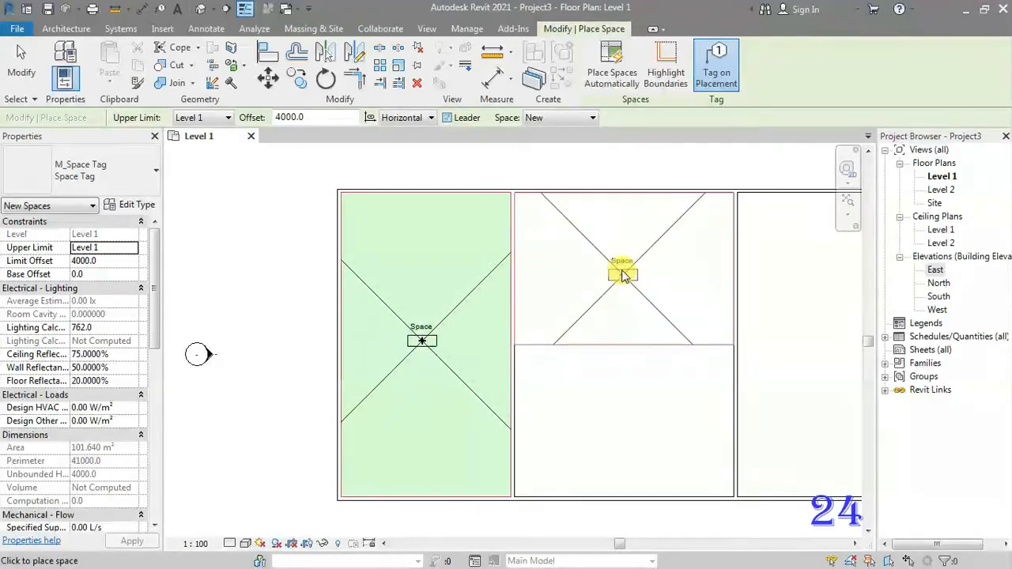
left_click(621, 272)
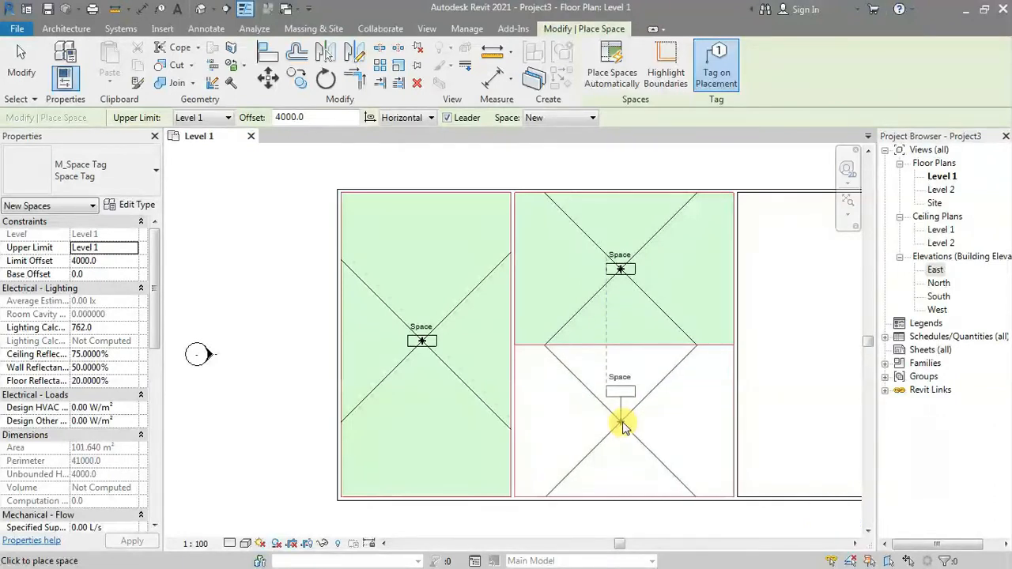
left_click(623, 427)
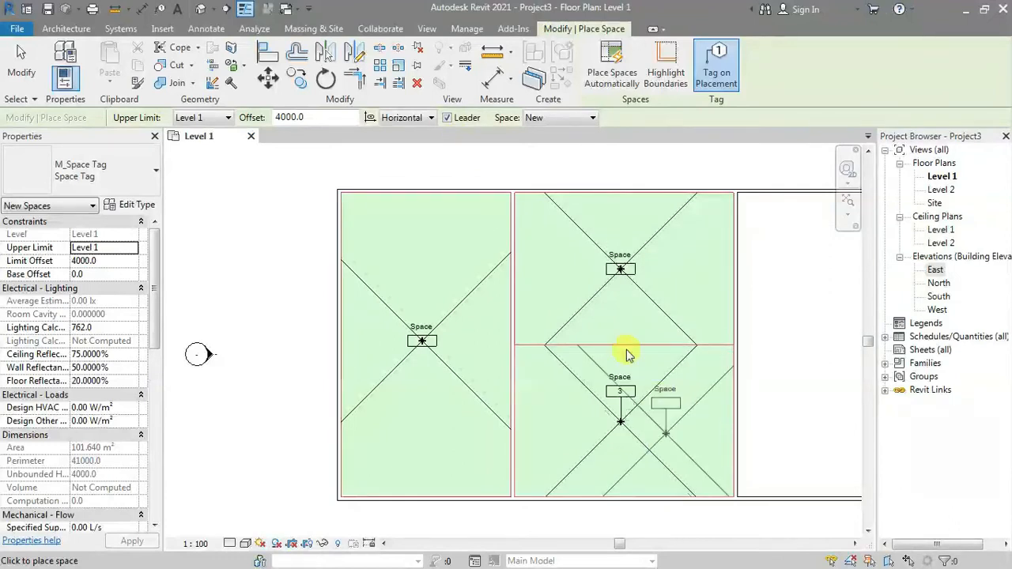
key("Escape")
key("Escape")
middle_click_drag(692, 396, 619, 433)
key("Escape")
Move the upper middle room's space tag outside the building, above the upper wall.
middle_click_drag(452, 388, 493, 327)
left_click(609, 241)
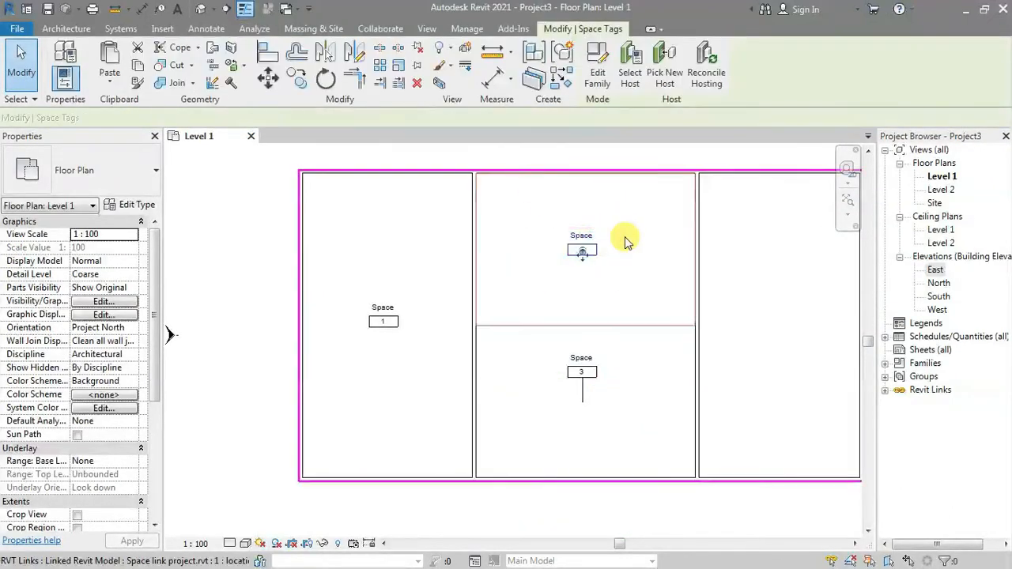
middle_click_drag(592, 287, 572, 319)
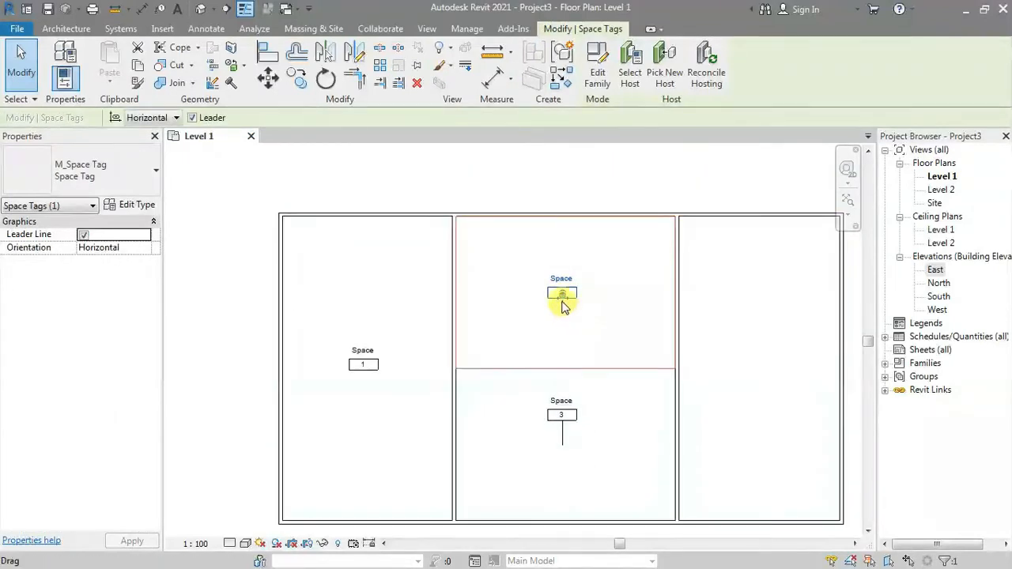
left_click_drag(563, 304, 643, 201)
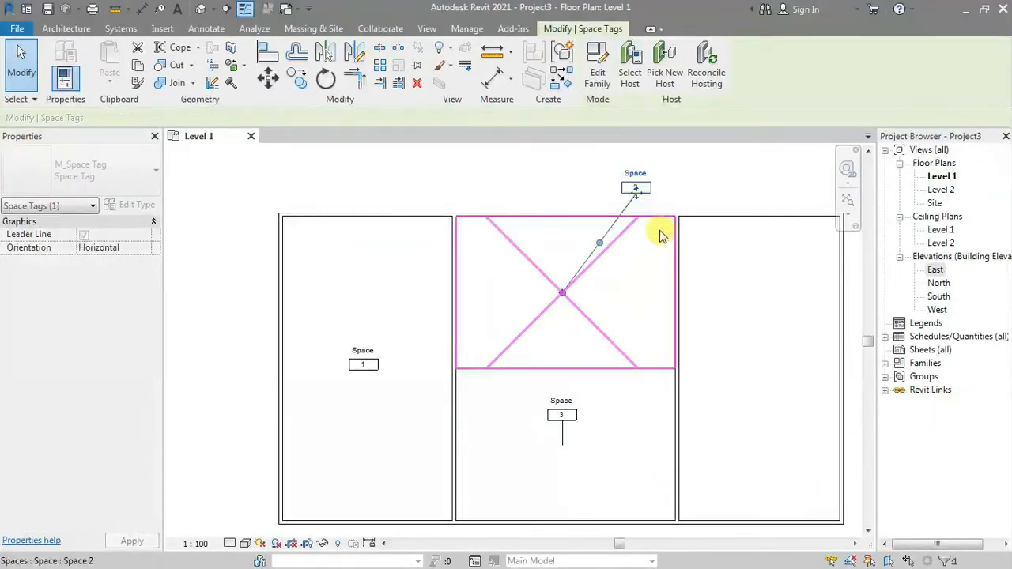
left_click(473, 163)
Try to move the left room's space tag outside the left wall without a leader, and undo the move.
left_click(364, 368)
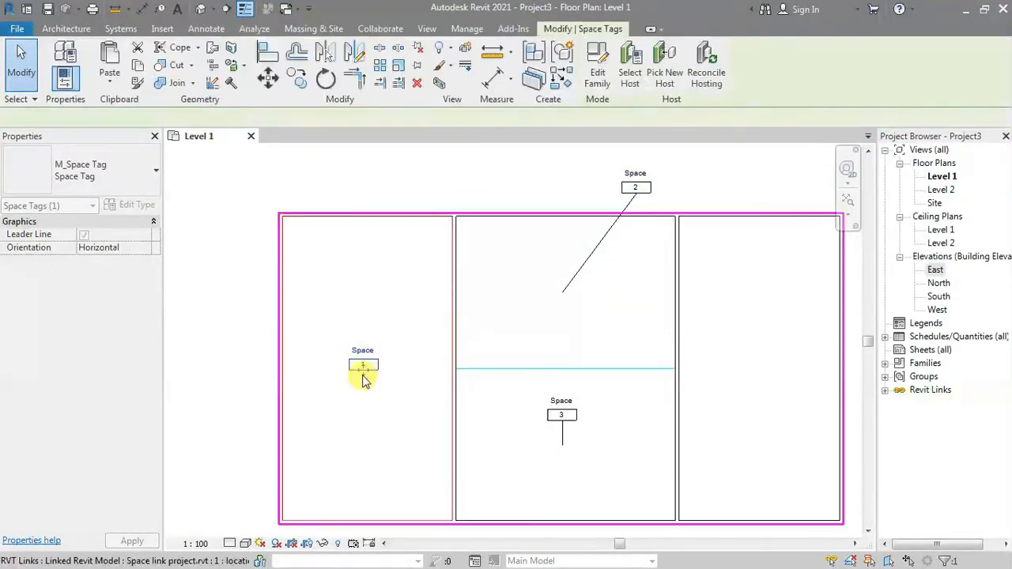
left_click_drag(257, 336, 253, 331)
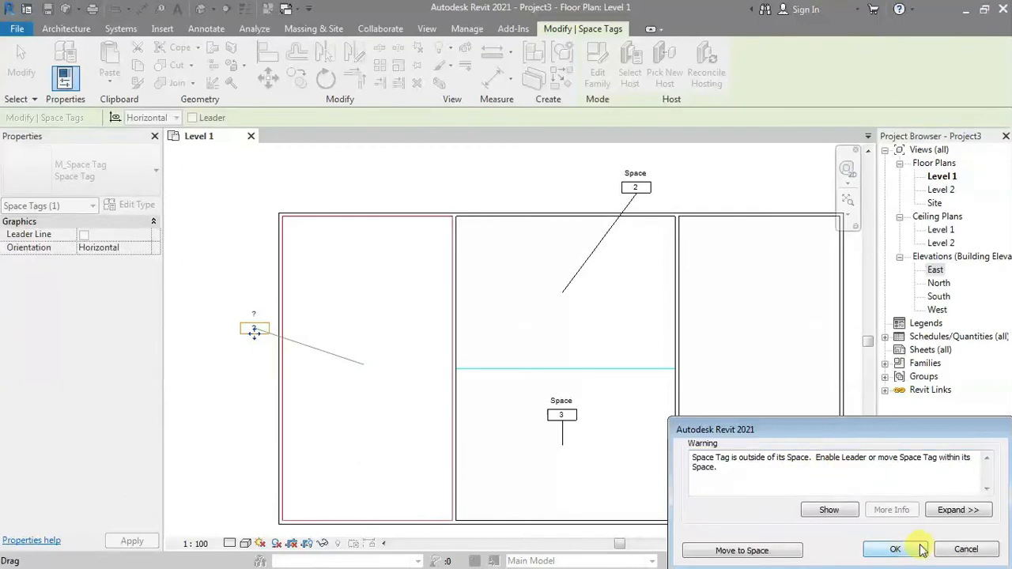
left_click(895, 550)
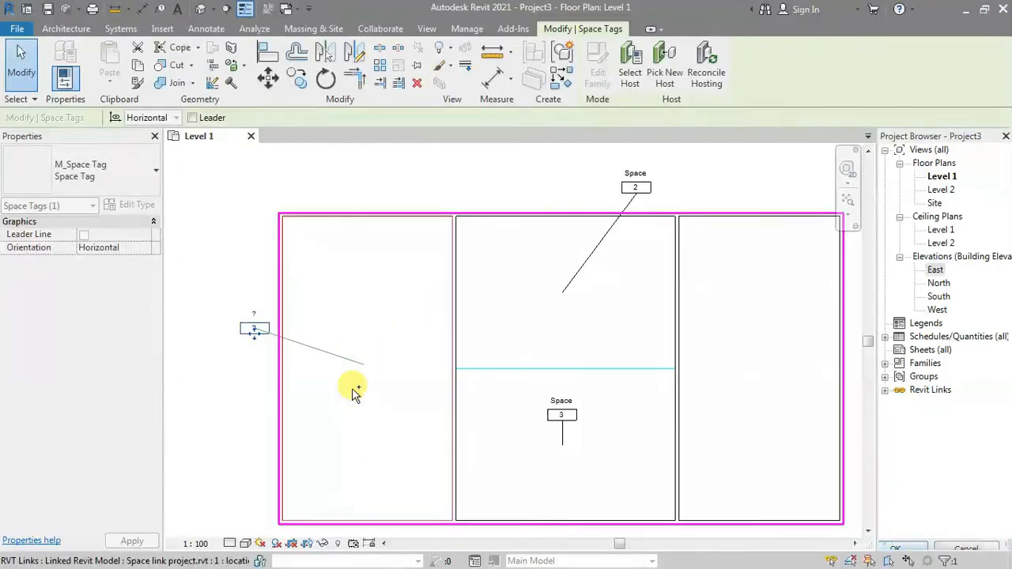
key("ctrl+z")
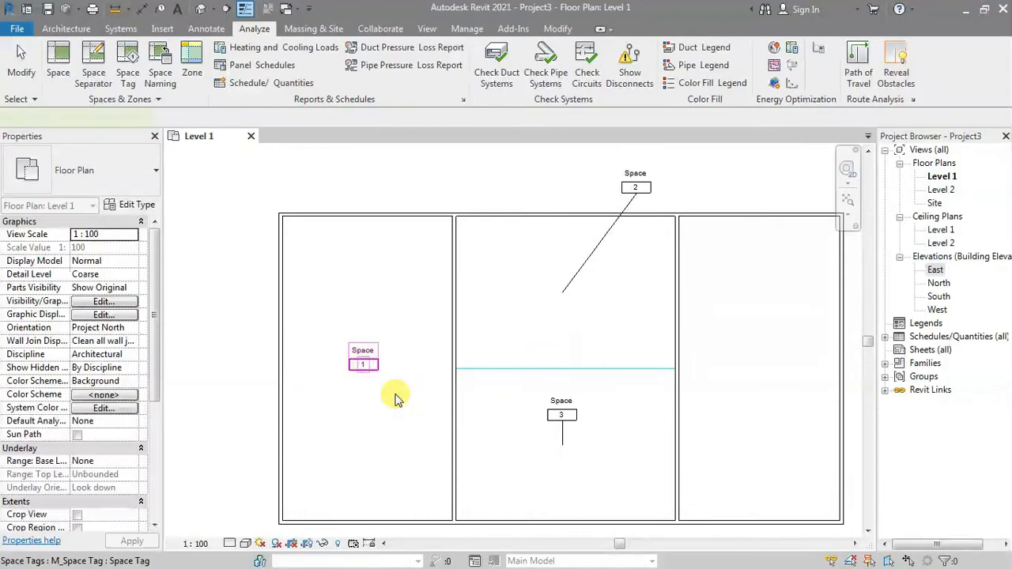
Enable the leader line on the left room's space tag, moving the tag outside the left wall and back into the room.
left_click(365, 367)
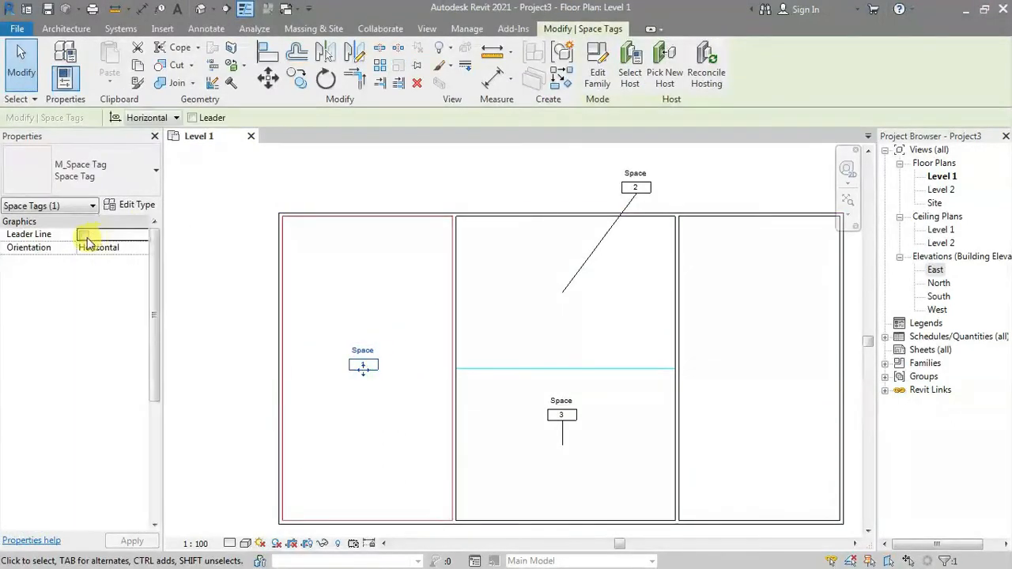
left_click(83, 235)
left_click_drag(364, 368, 248, 329)
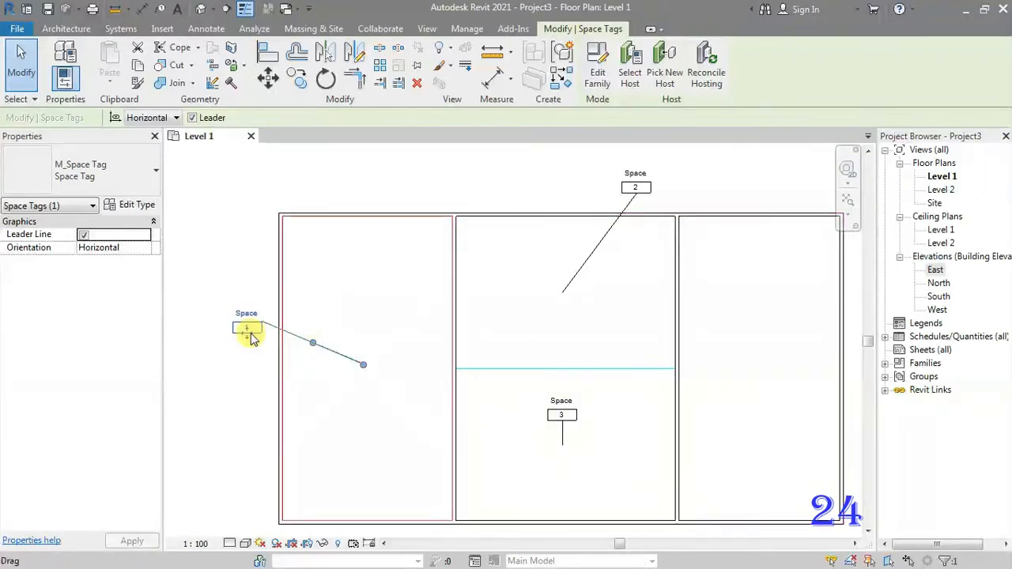
left_click_drag(248, 331, 355, 364)
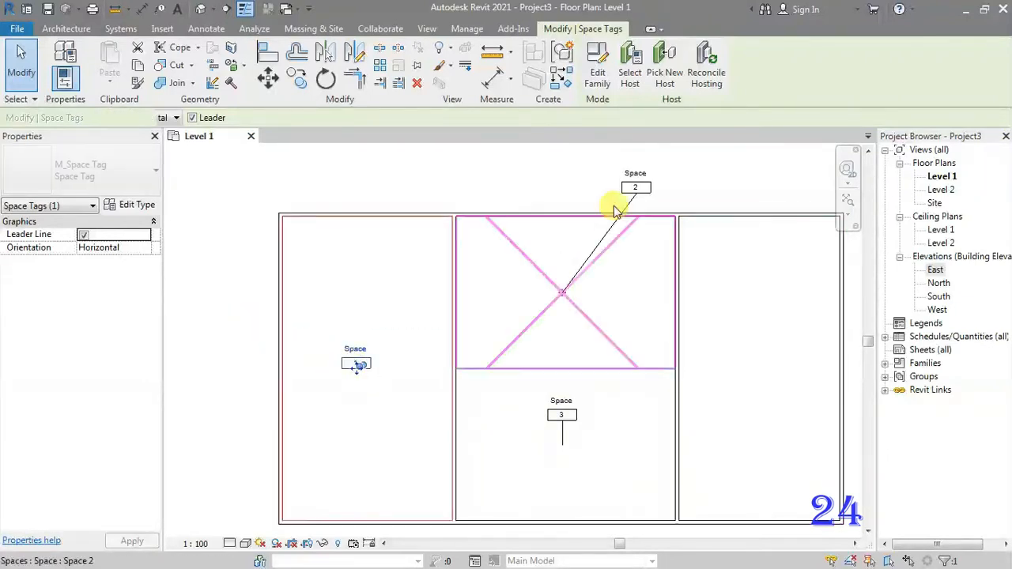
Bend the leader of the upper middle room's tag by moving its elbow above the building, beside the tag.
left_click(645, 193)
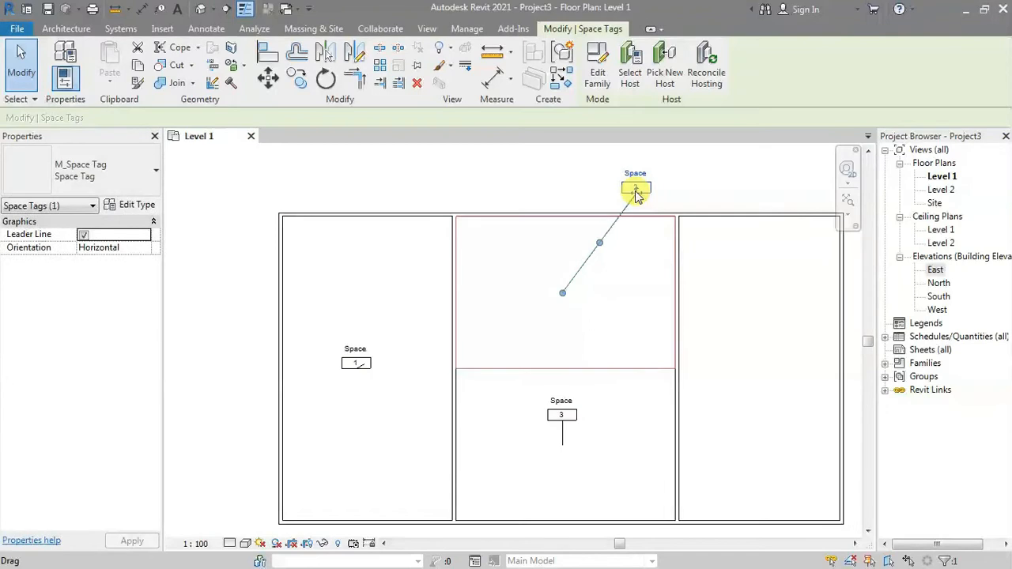
left_click_drag(601, 247, 588, 182)
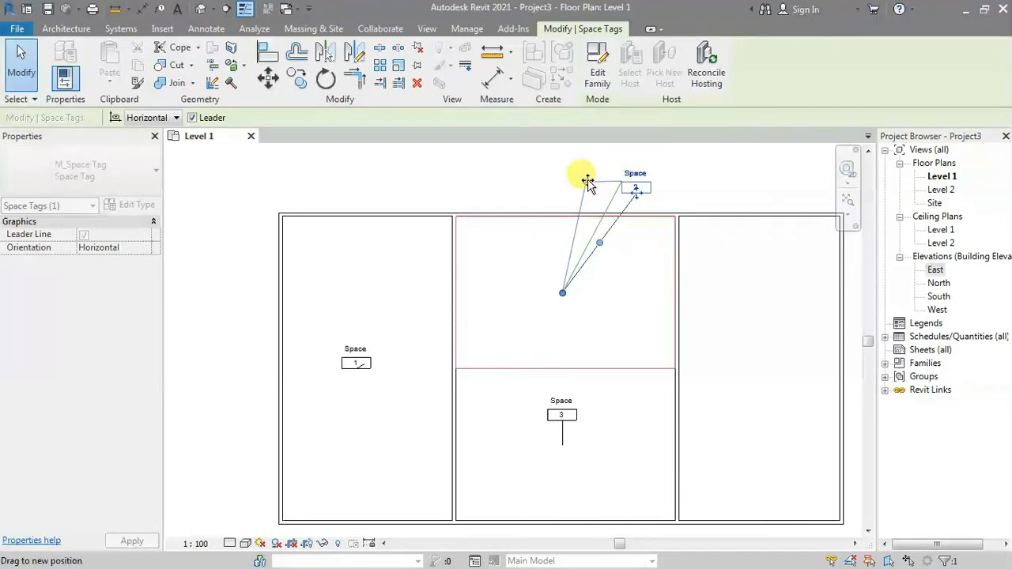
left_click_drag(587, 182, 586, 182)
Set the space tag type's leader arrowhead to Arrow 15 Degree and enable Show Volume and Show Area.
left_click(133, 211)
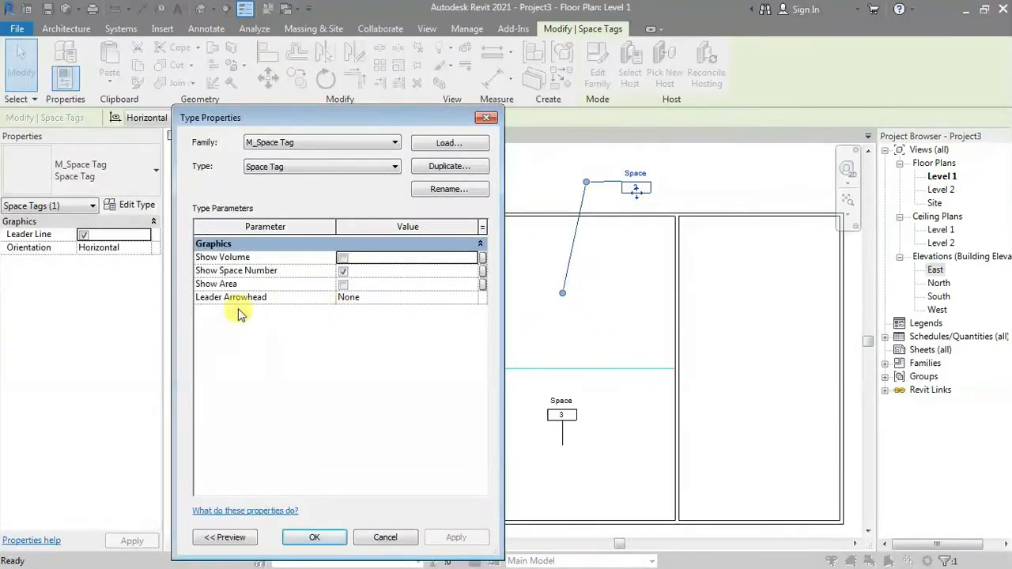
left_click(433, 297)
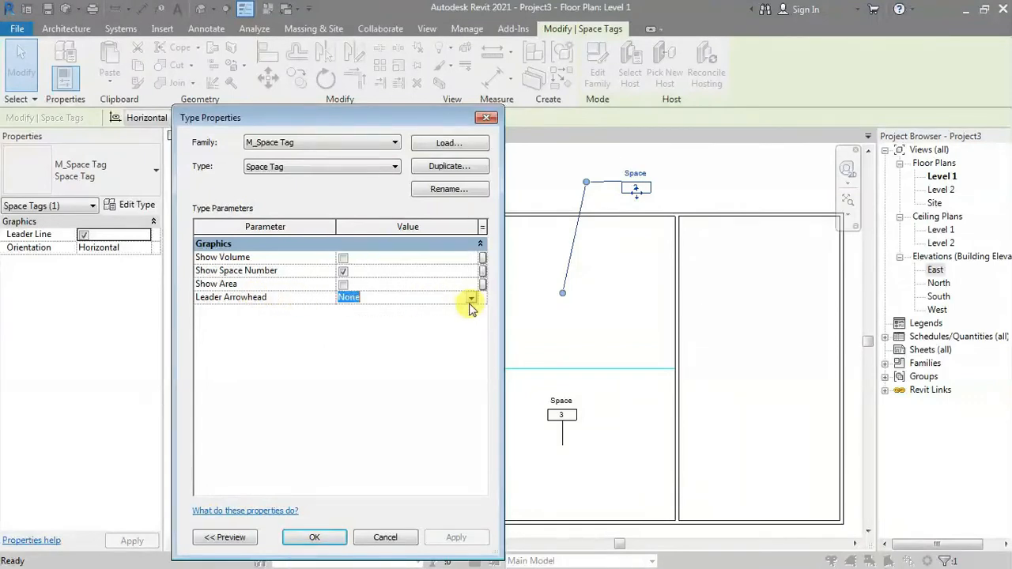
left_click(469, 299)
left_click(379, 323)
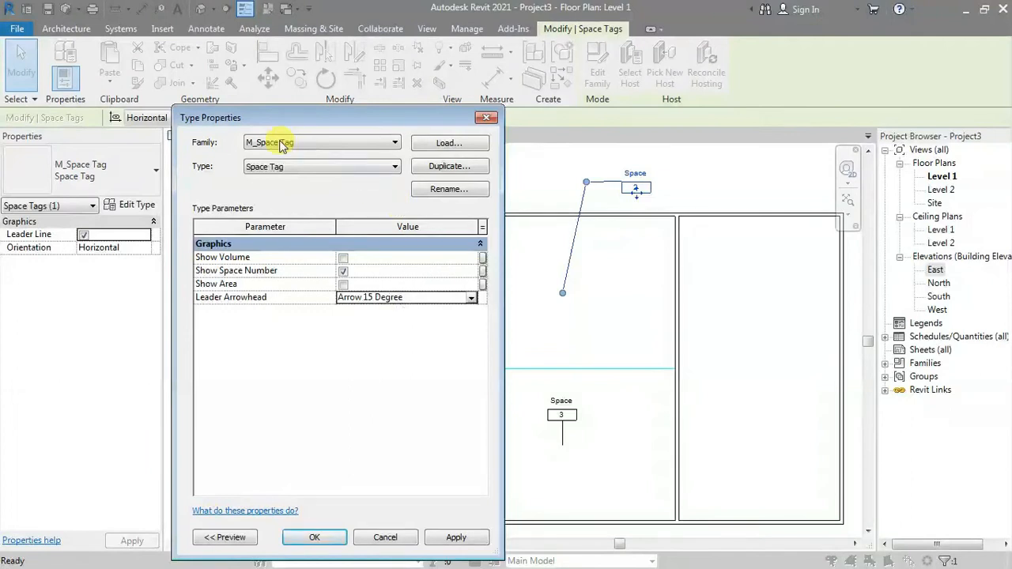
left_click(342, 258)
left_click(342, 283)
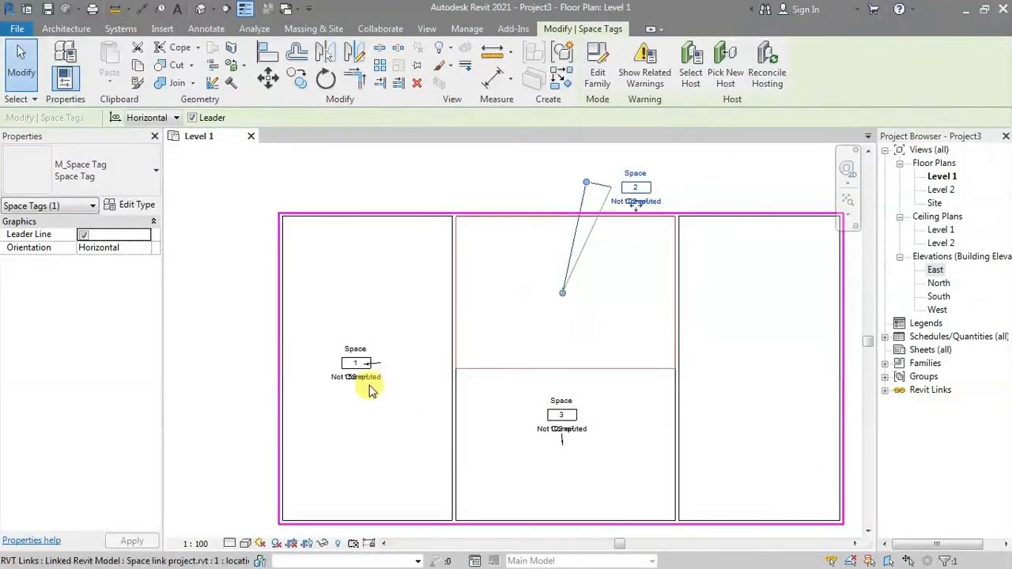
Turn off Show Volume in the space tag's type properties and apply the change.
scroll(372, 389, "up", 2)
scroll(372, 383, "up", 2)
scroll(348, 370, "down", 4)
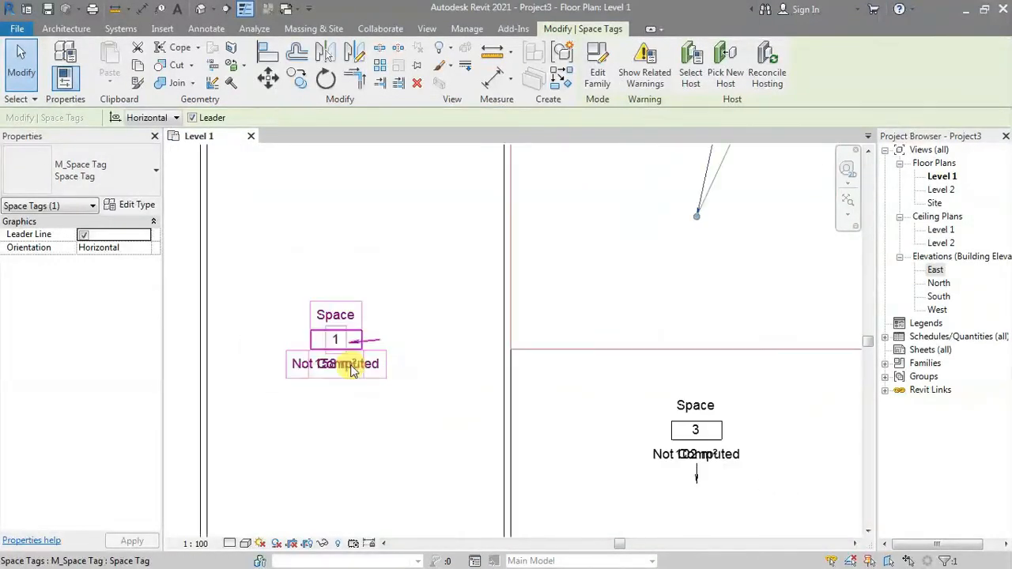
scroll(617, 264, "up", 5)
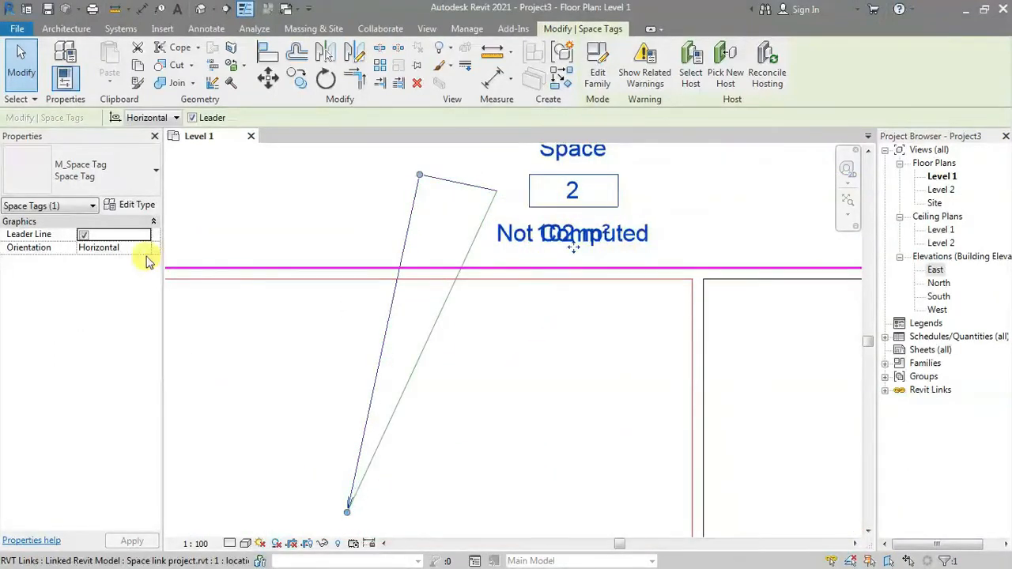
left_click(141, 207)
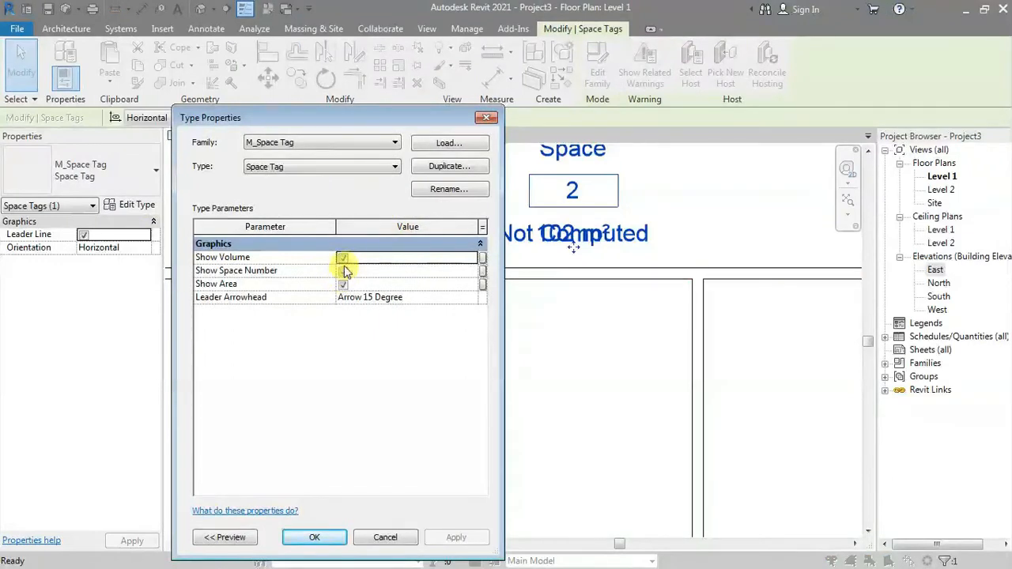
left_click(449, 537)
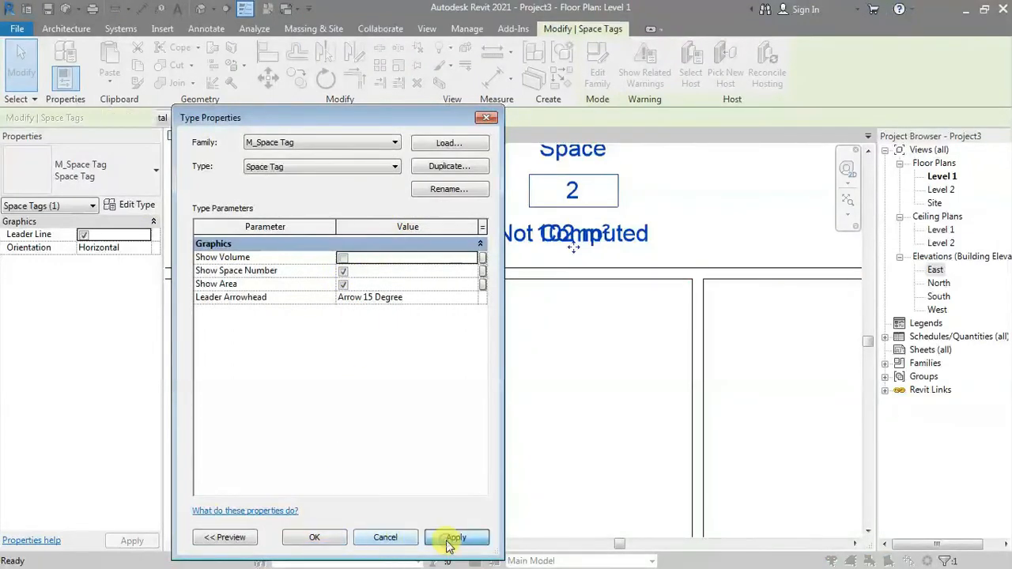
Accept the space tag's type properties and move the leader elbow of the upper middle room's tag slightly lower.
left_click(342, 539)
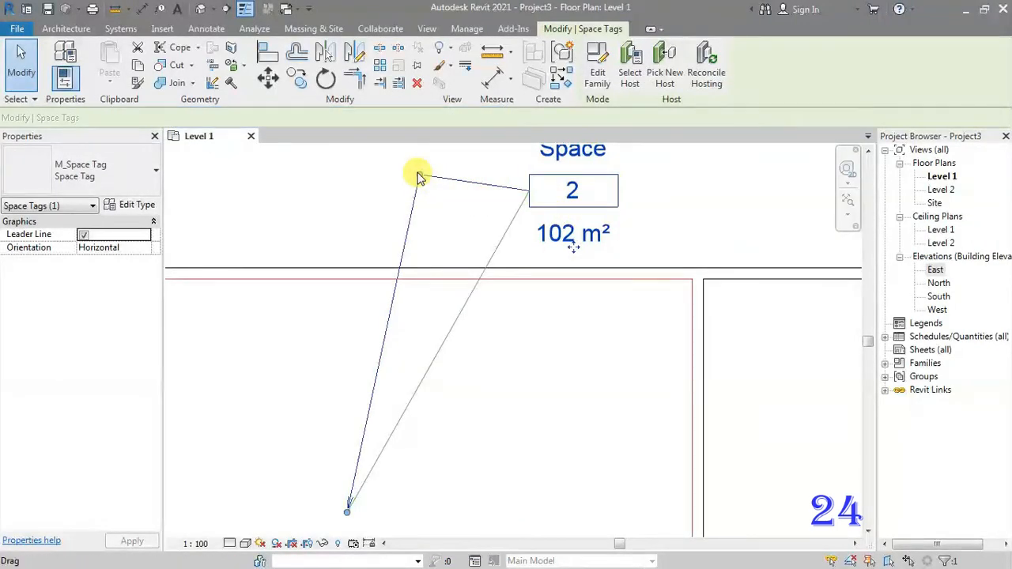
mouse_move(419, 192)
left_mouse_down()
mouse_move(384, 187)
mouse_move(419, 198)
left_mouse_up()
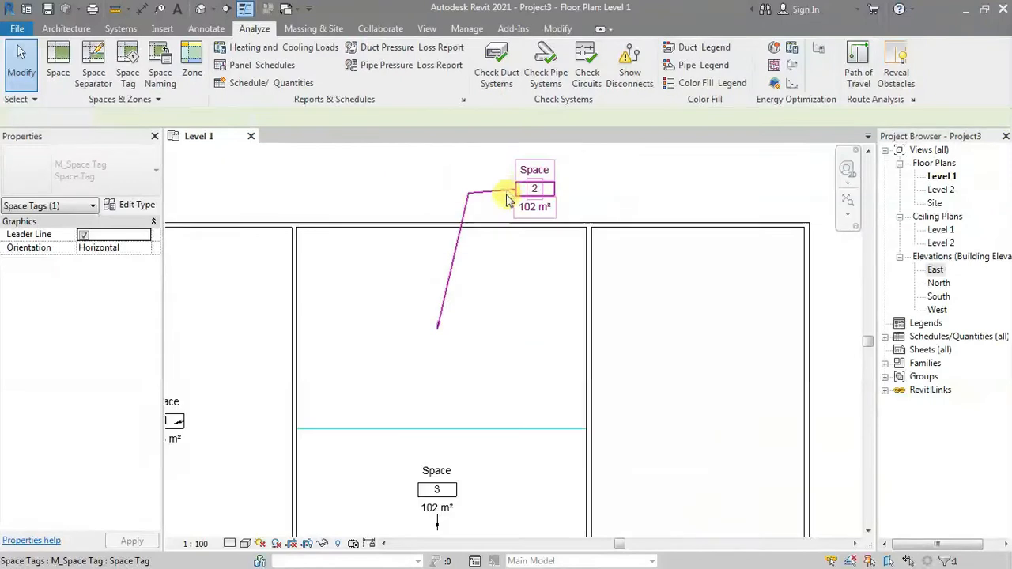
scroll(506, 198, "down", 3)
key("Escape")
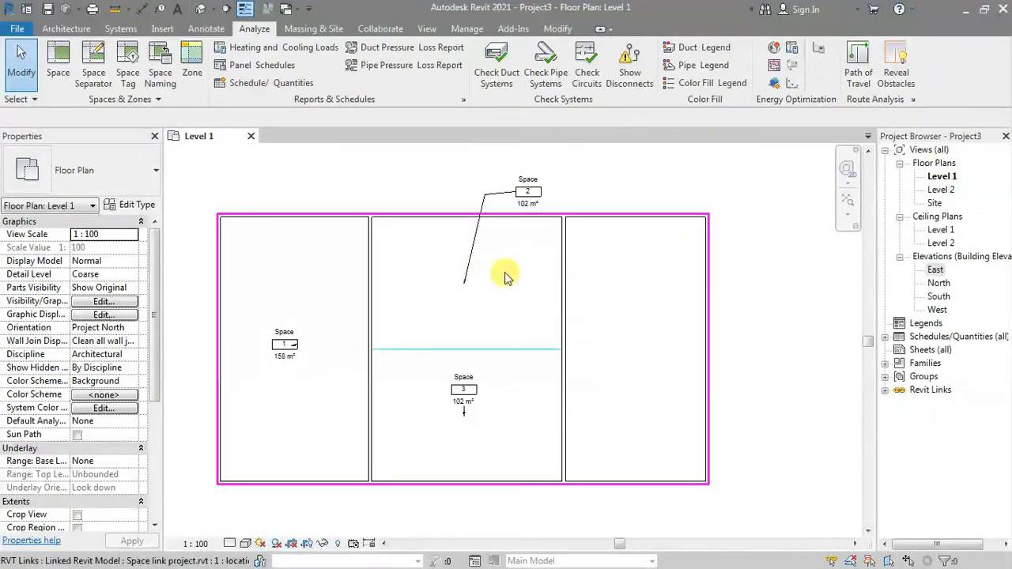
Delete the upper middle room's space tag, keeping its space, and dismiss the warning.
left_click(476, 227)
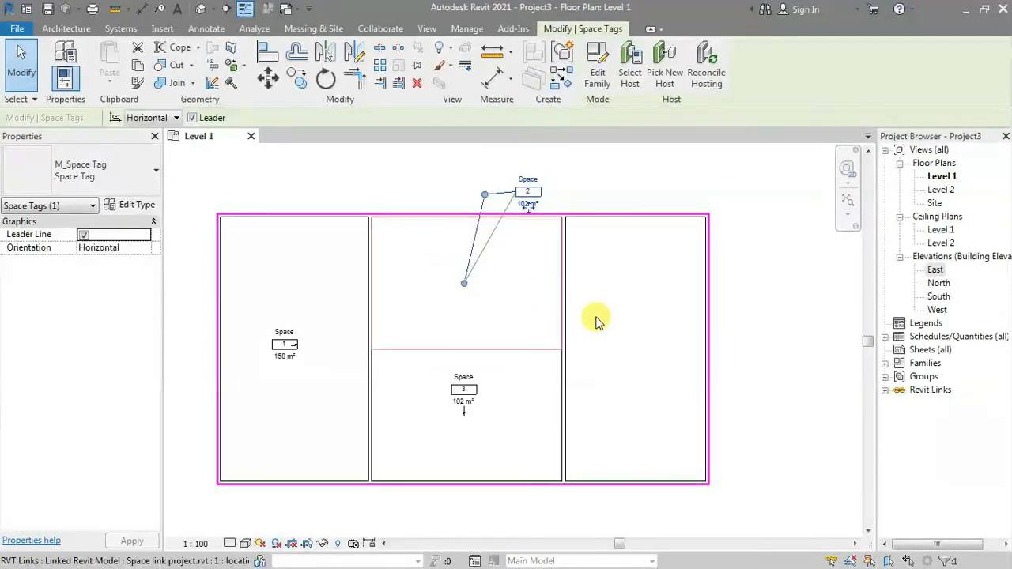
key("Delete")
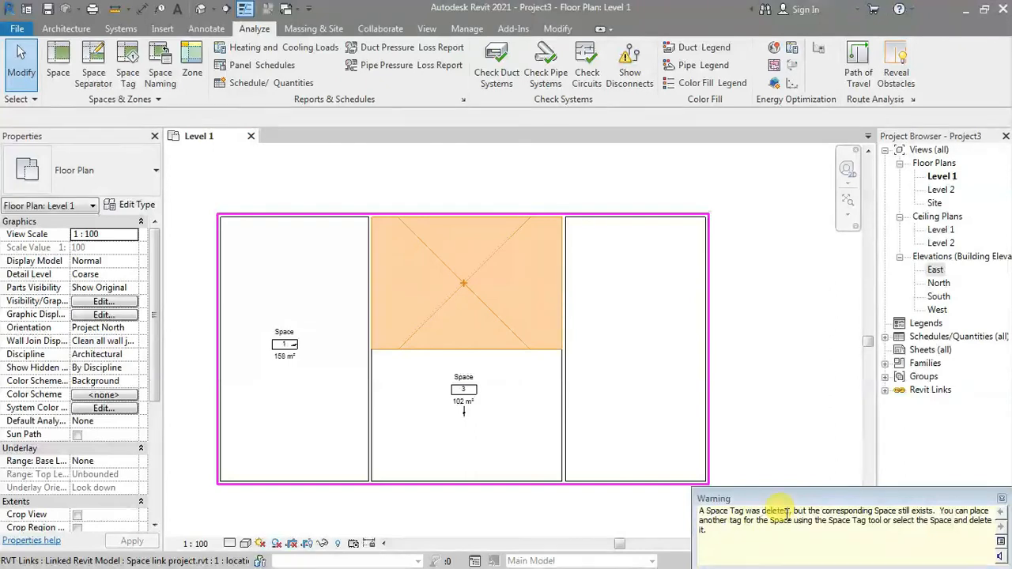
left_click(1003, 501)
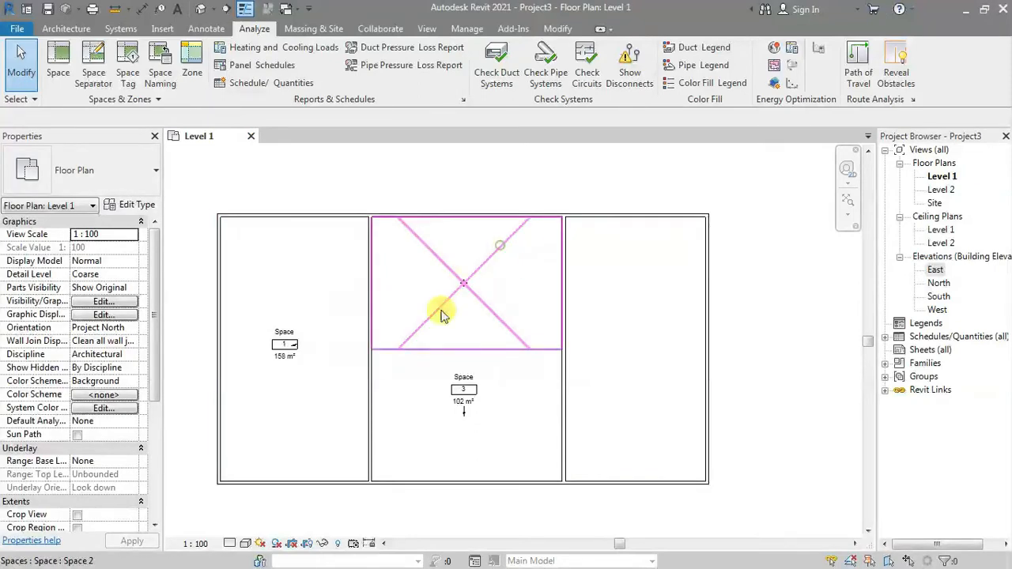
Delete the untagged space from the upper middle room and dismiss the warning.
left_click(443, 315)
left_click_drag(152, 319, 158, 420)
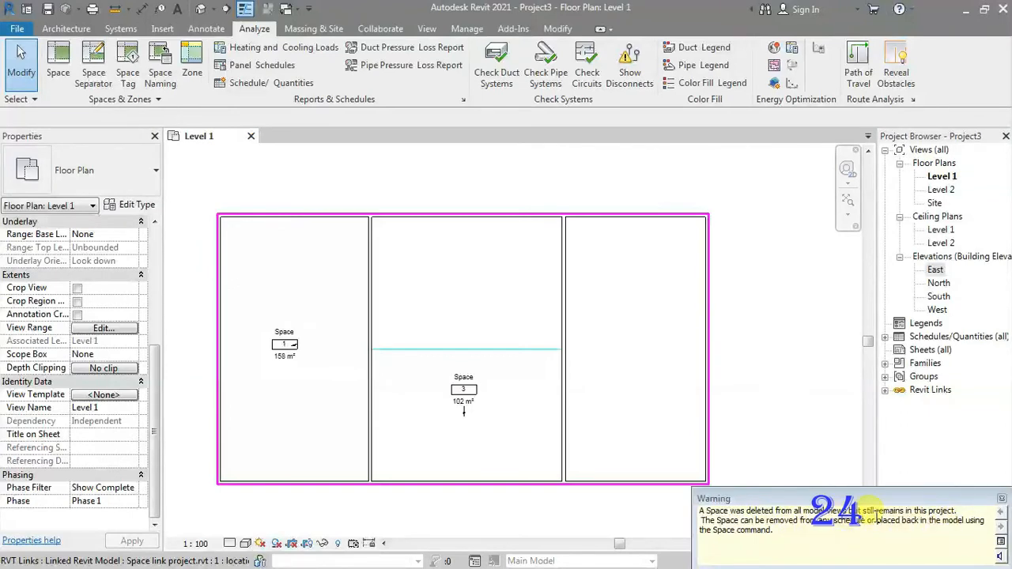
left_click(1001, 505)
Place the existing unplaced space "2 Space" with its tag in the right room.
left_click(59, 63)
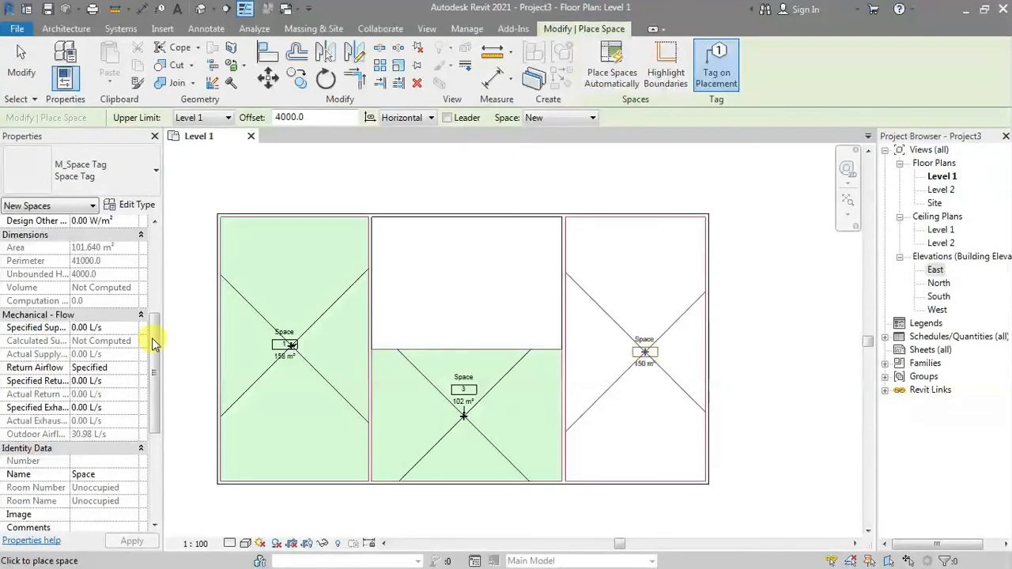
left_click_drag(152, 338, 143, 239)
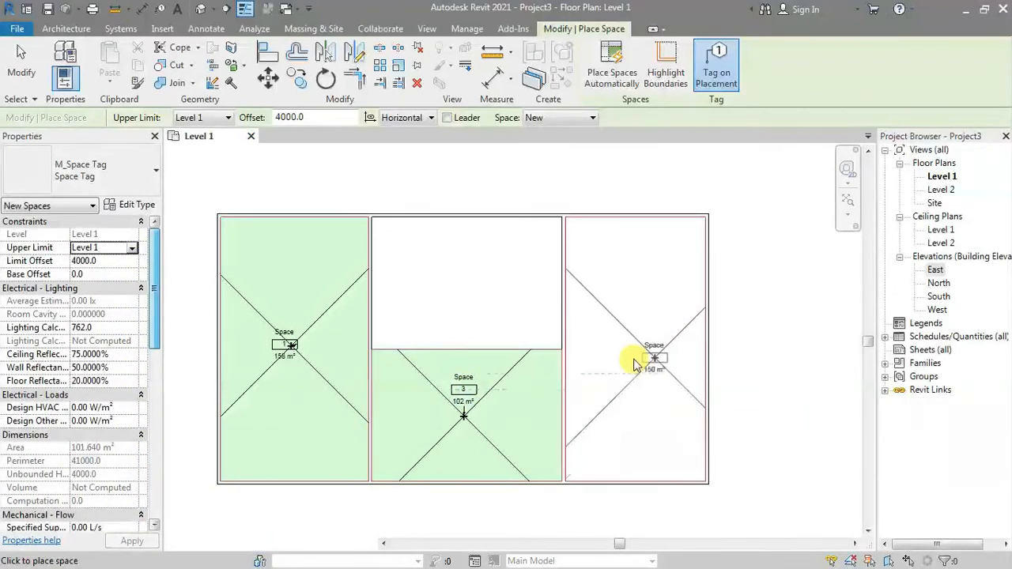
left_click(578, 120)
left_click(574, 145)
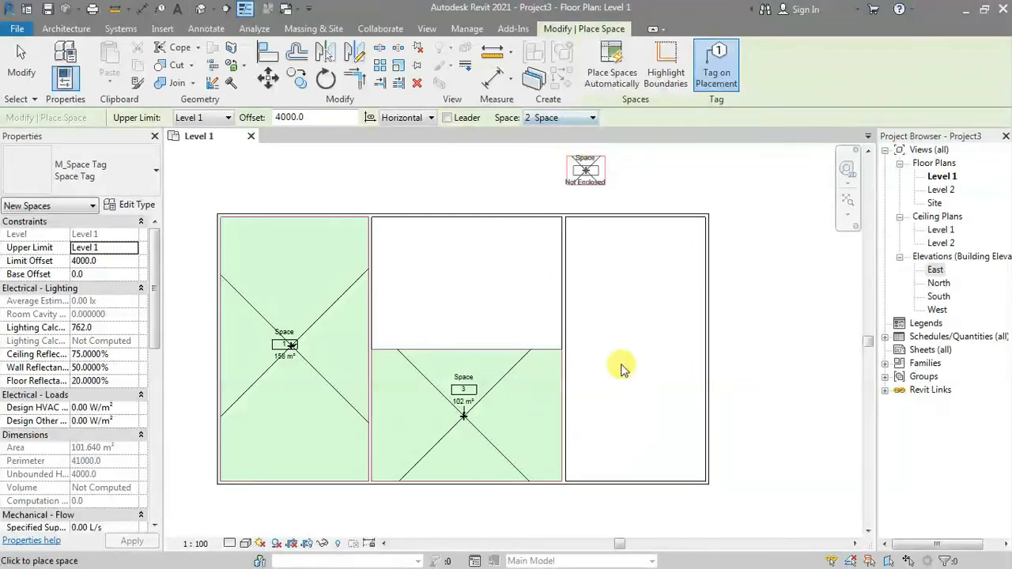
left_click(641, 361)
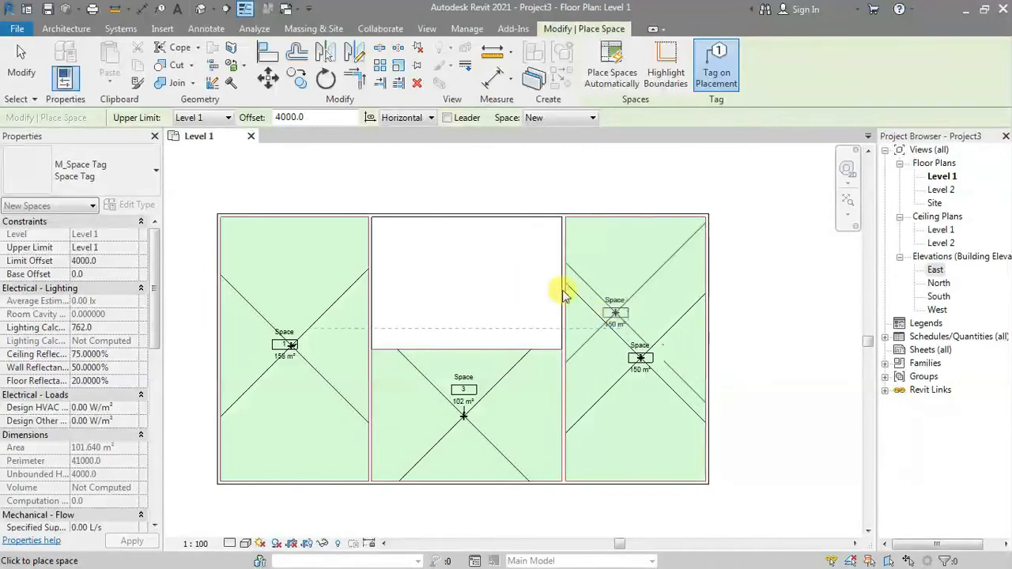
key("Escape")
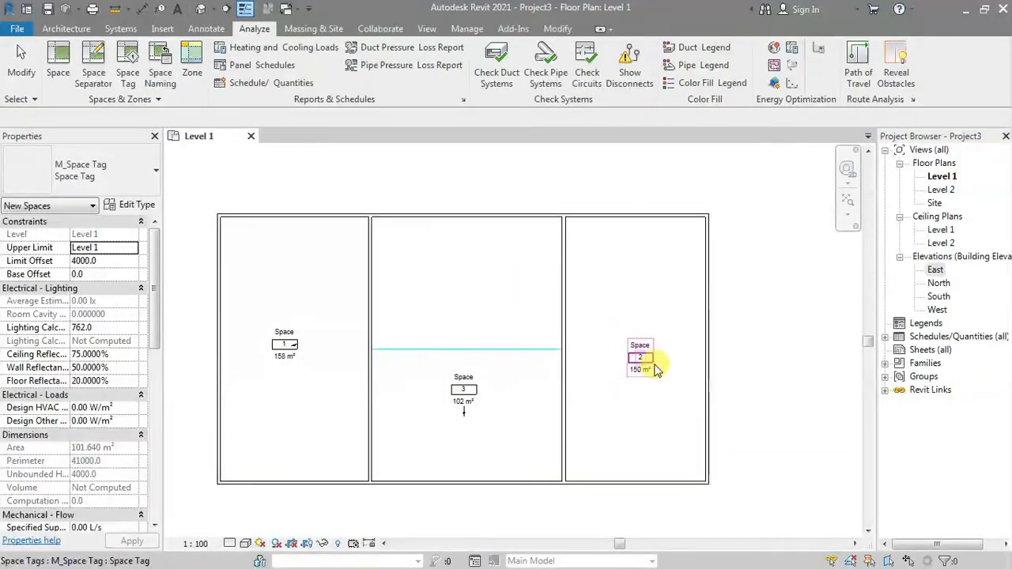
key("Escape")
left_click(752, 332)
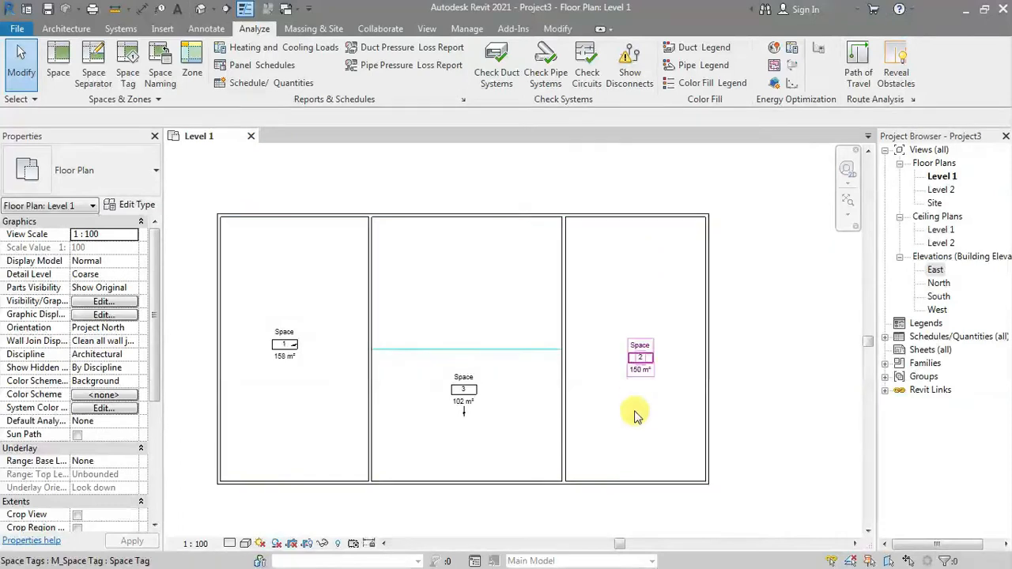
Draw a horizontal space separation line across the right room, above its space tag, from wall to wall.
left_click(93, 65)
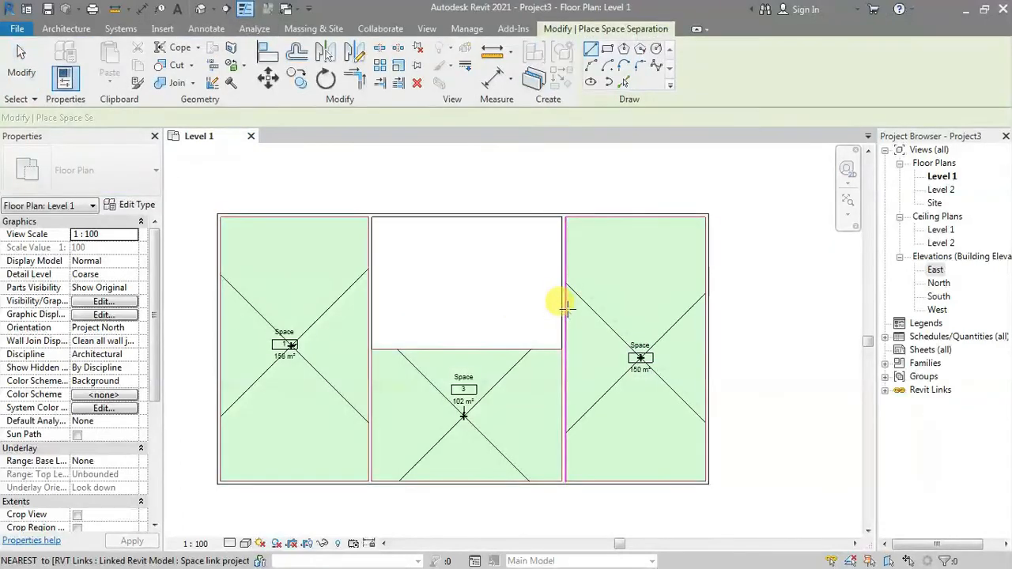
left_click(569, 309)
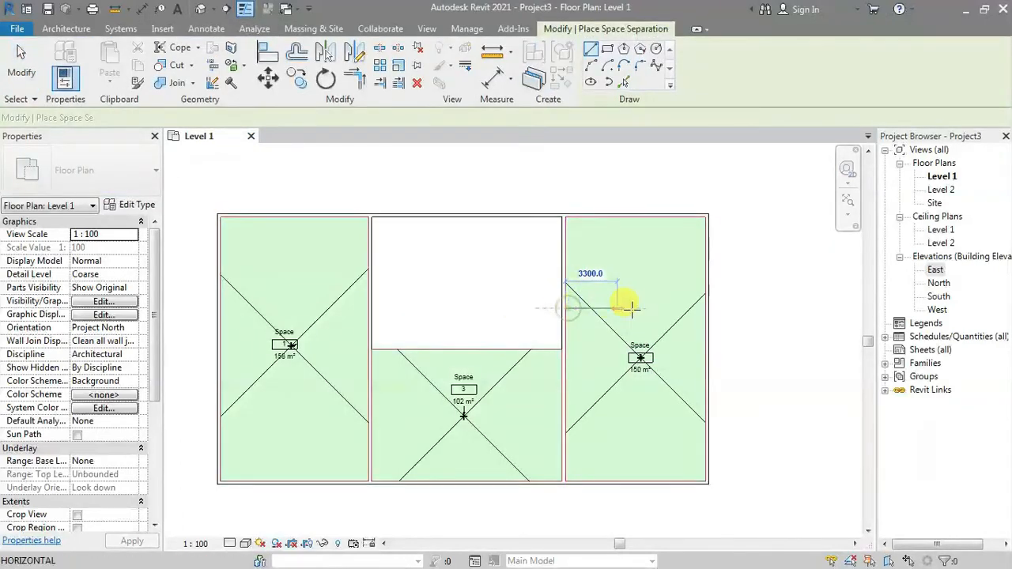
left_click(704, 308)
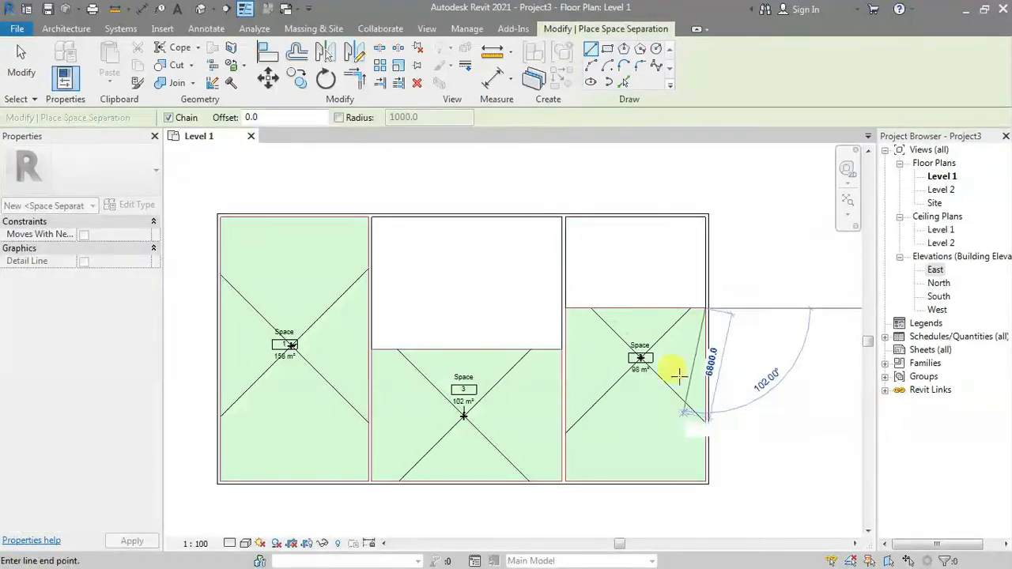
key("Escape")
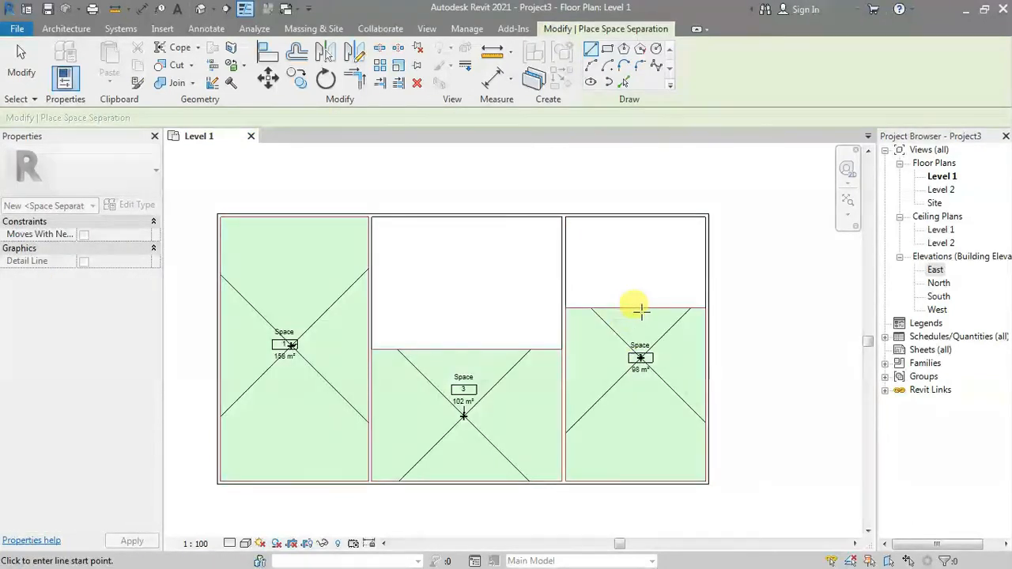
Draw a vertical space separator about 11000 mm long from the horizontal one to the bottom wall, and move the tag into the lower-left area.
left_click(642, 308)
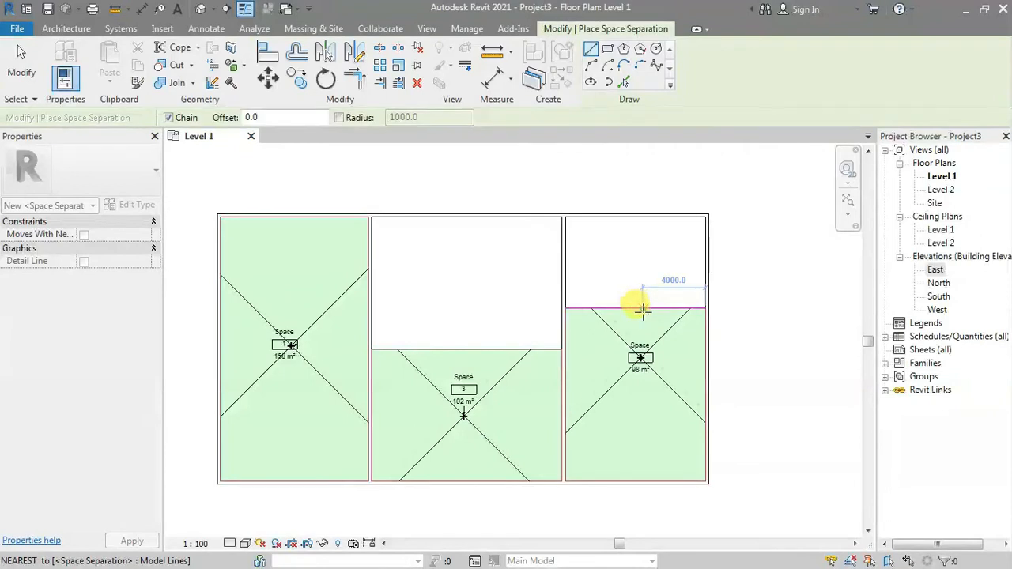
left_click(639, 475)
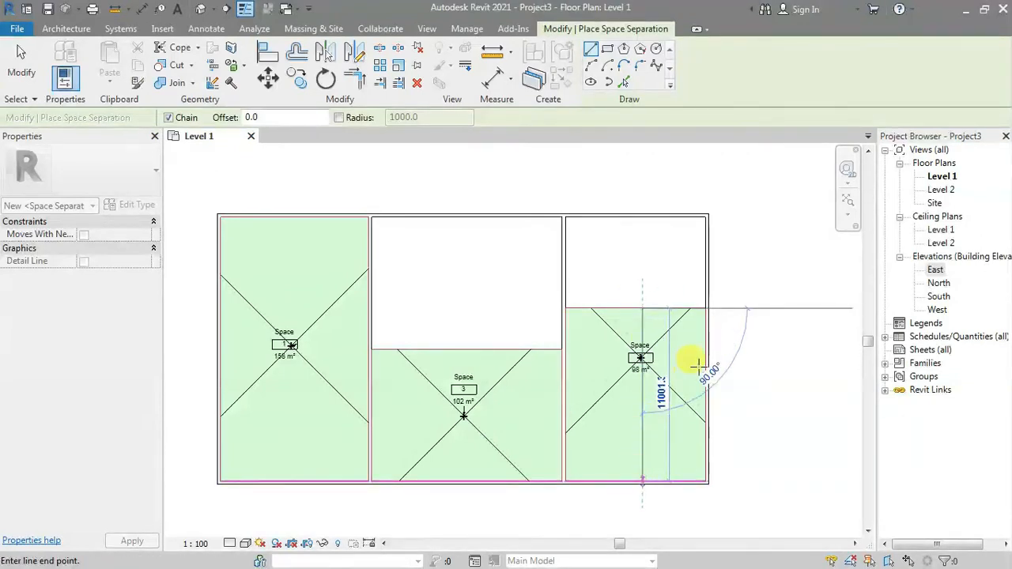
key("Escape")
key("Escape")
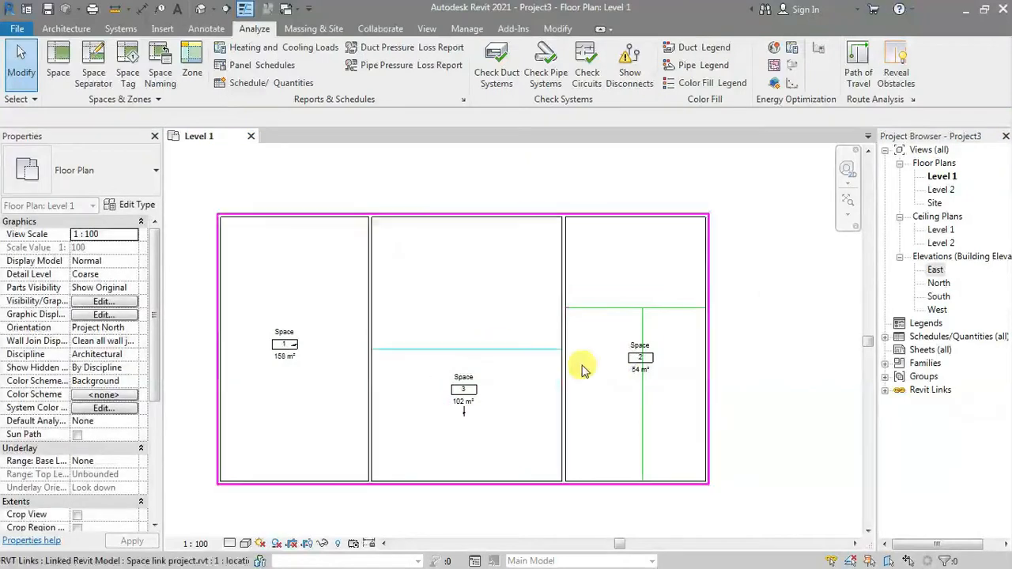
left_click(642, 372)
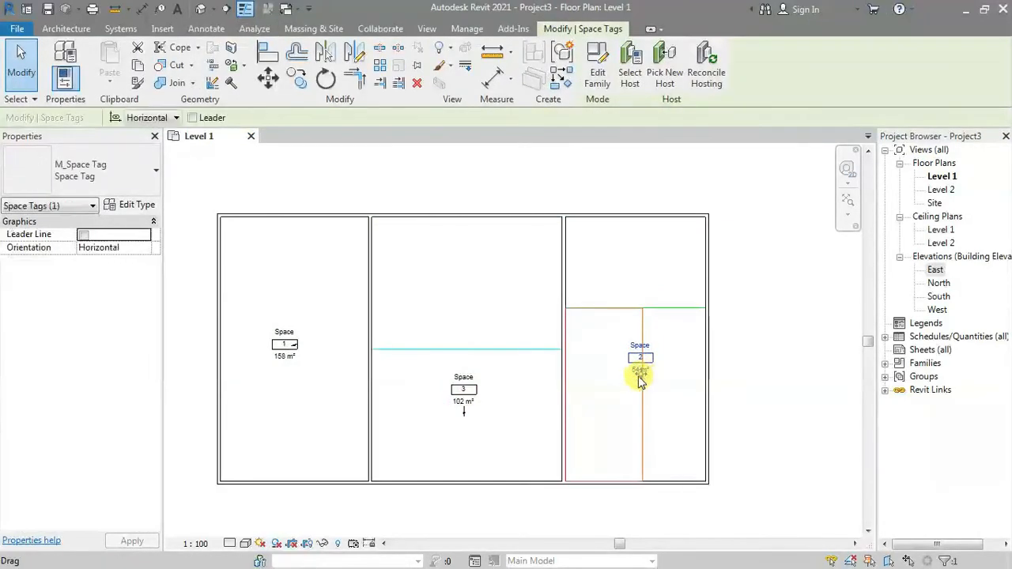
left_click_drag(620, 386, 606, 389)
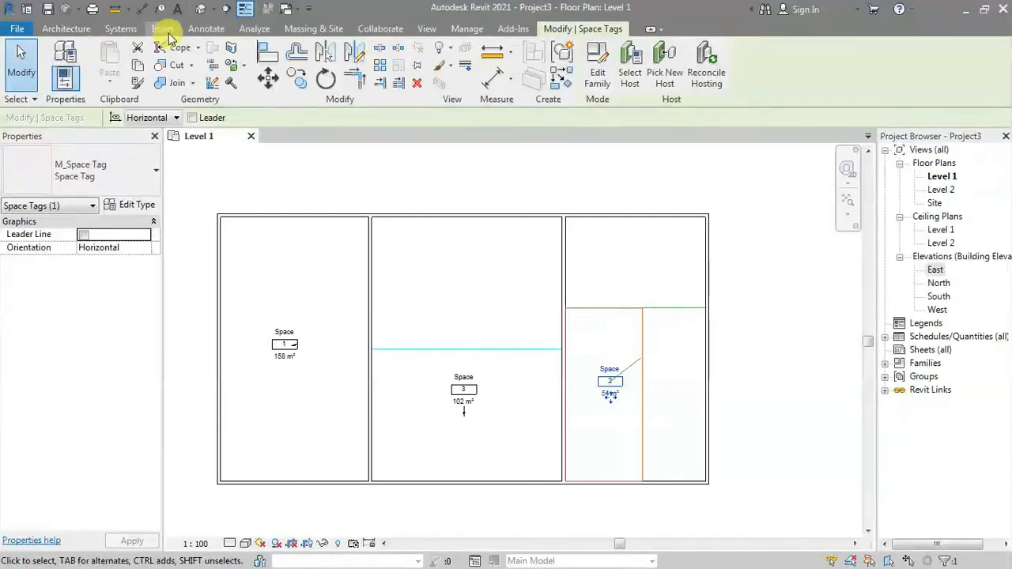
Place new tagged spaces in the lower-right and upper areas of the divided right room.
left_click(251, 30)
left_click(51, 65)
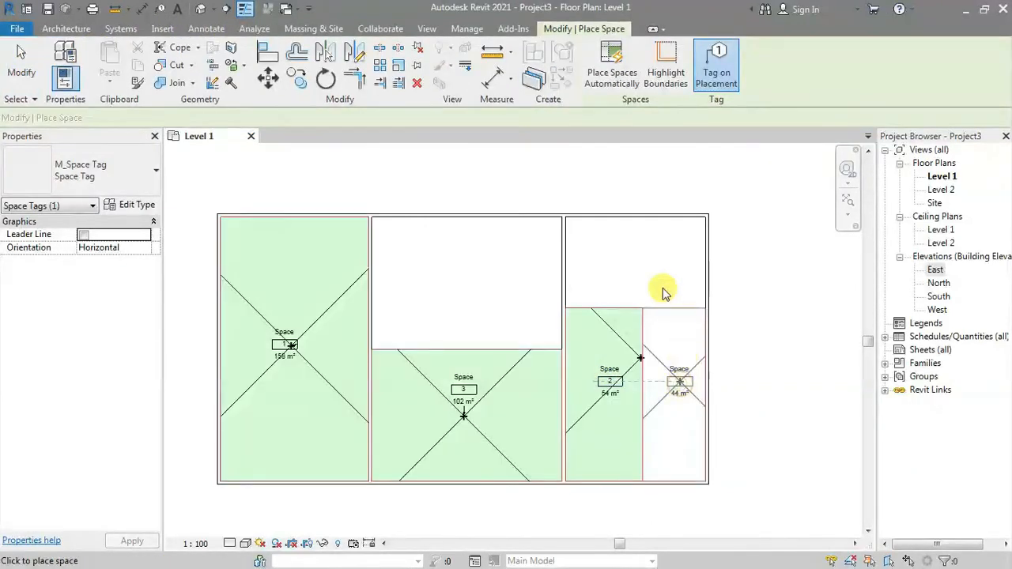
left_click(635, 262)
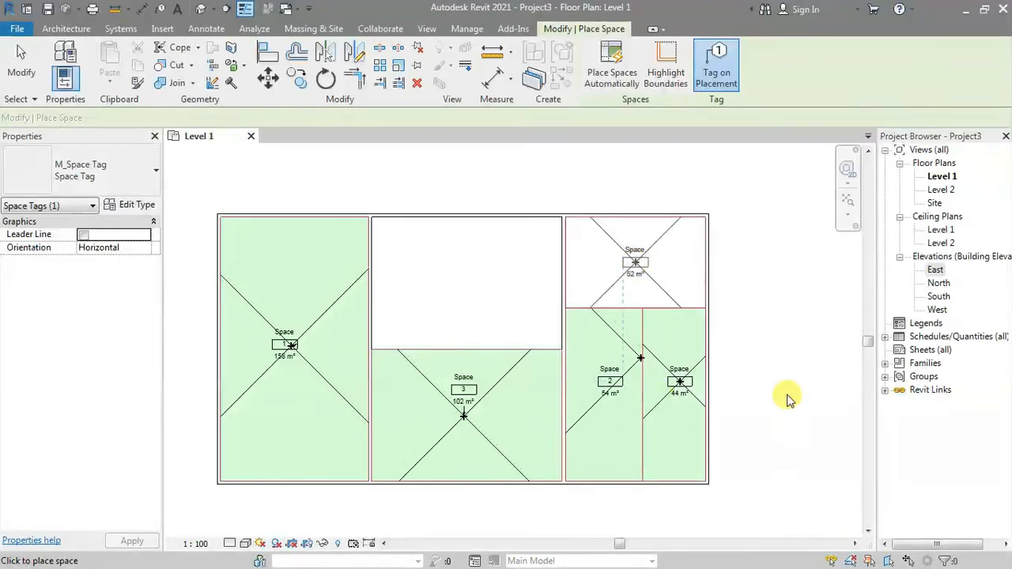
key("Escape")
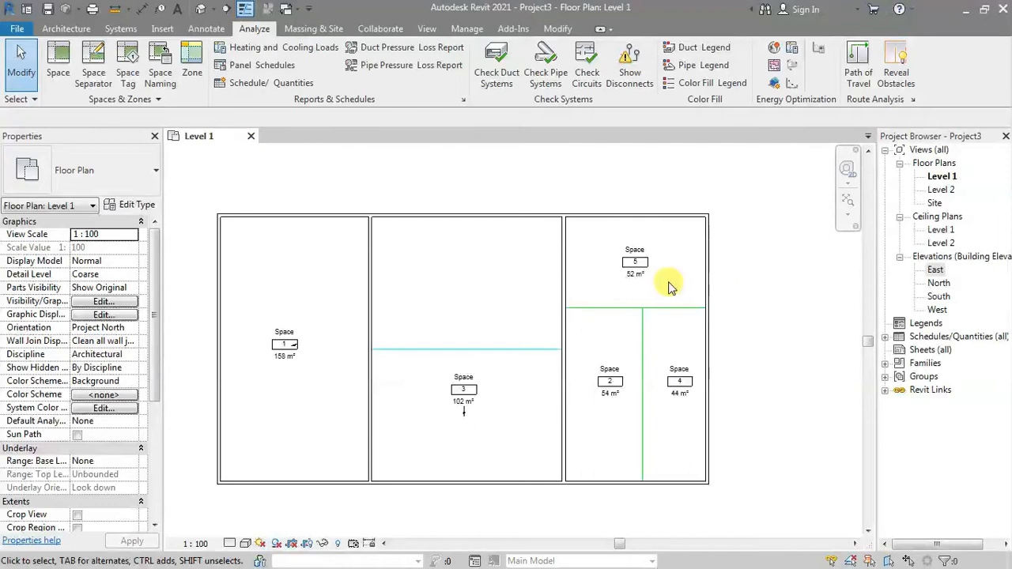
Try to place a second space in the already occupied upper area of the right room.
left_click(58, 63)
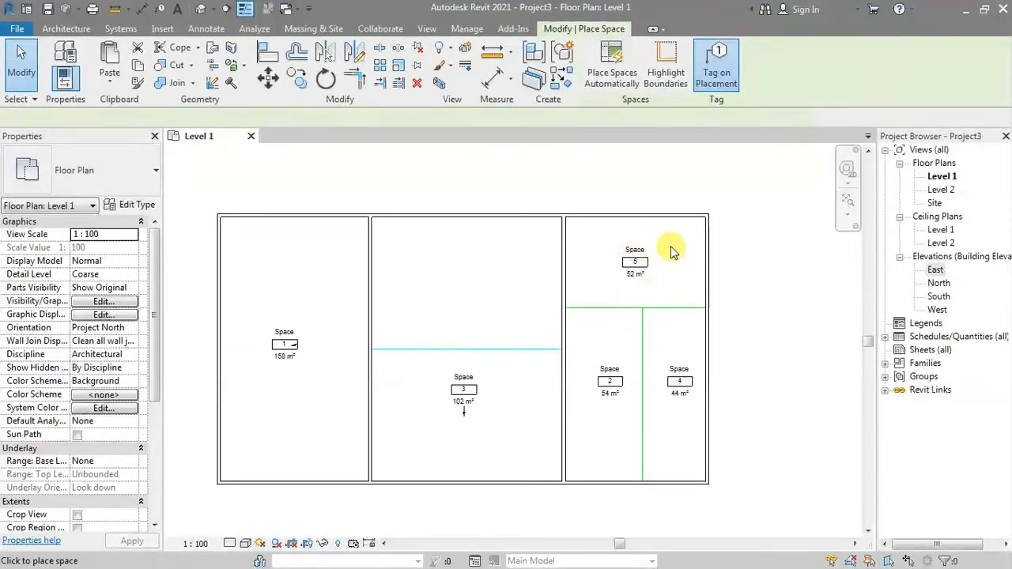
left_click(666, 257)
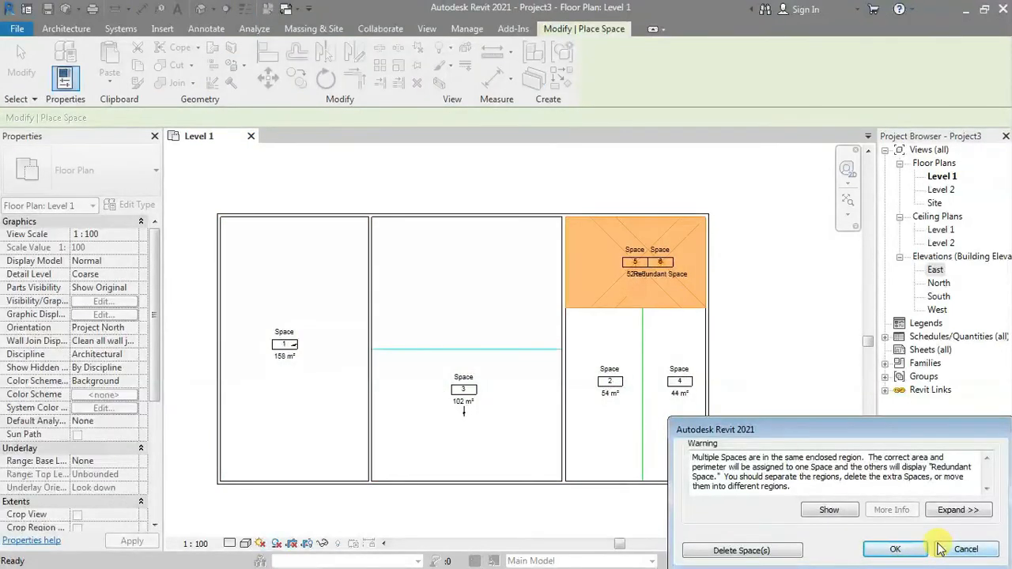
left_click(942, 549)
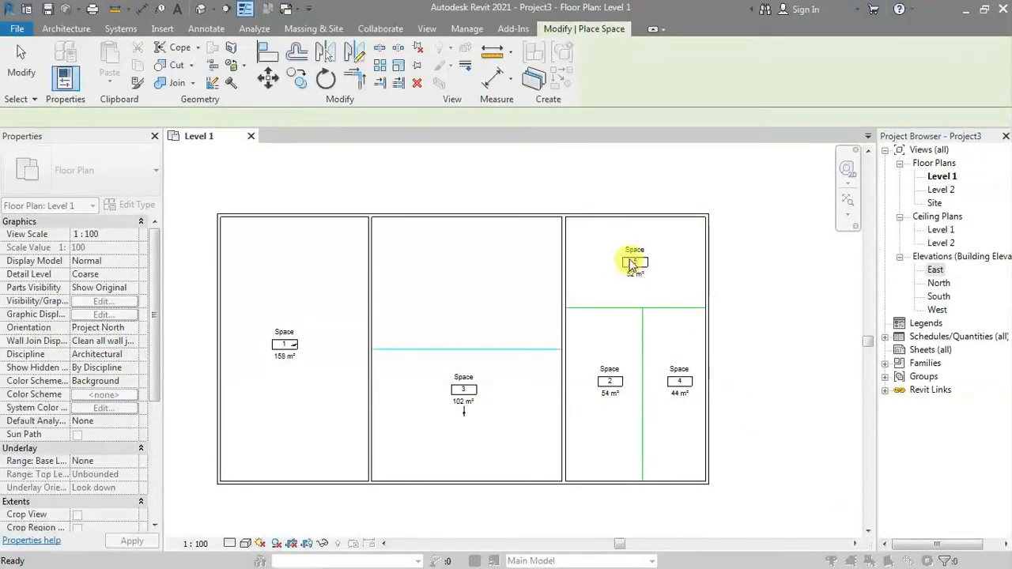
key("Escape")
key("Escape")
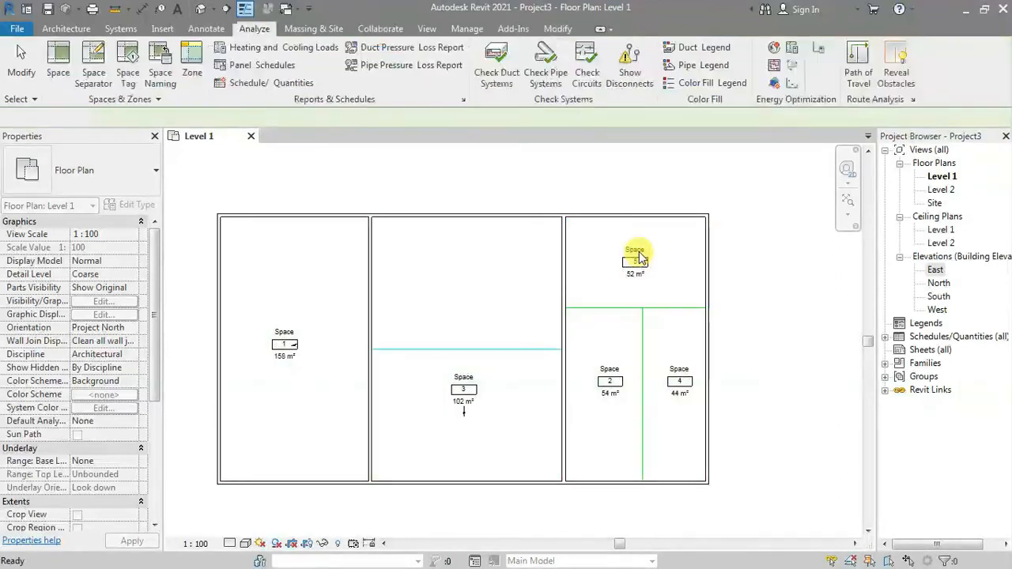
Delete the space tags from the upper and lower-right areas of the right room, keeping their spaces.
left_click(671, 289)
key("Delete")
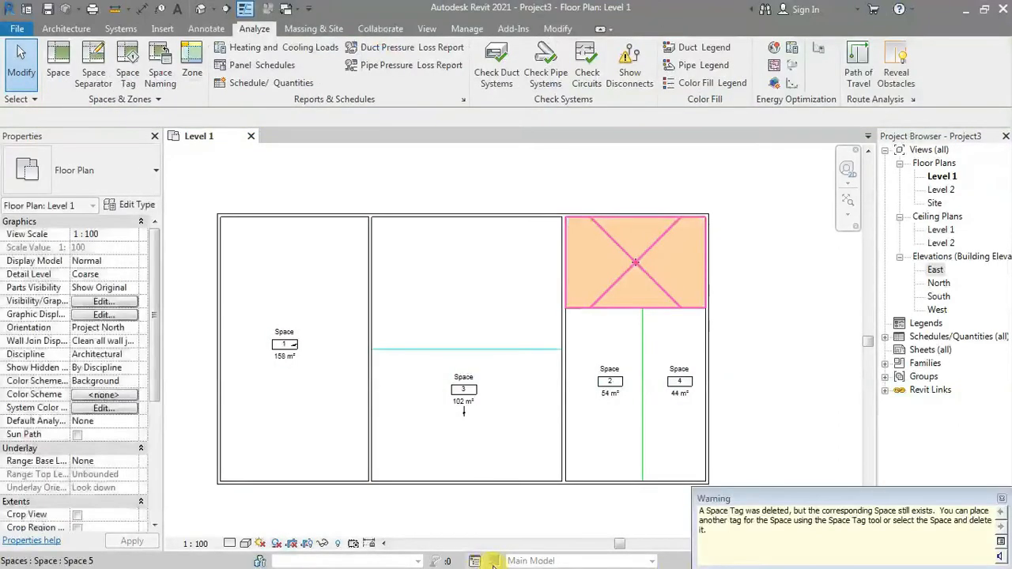
left_click(1002, 501)
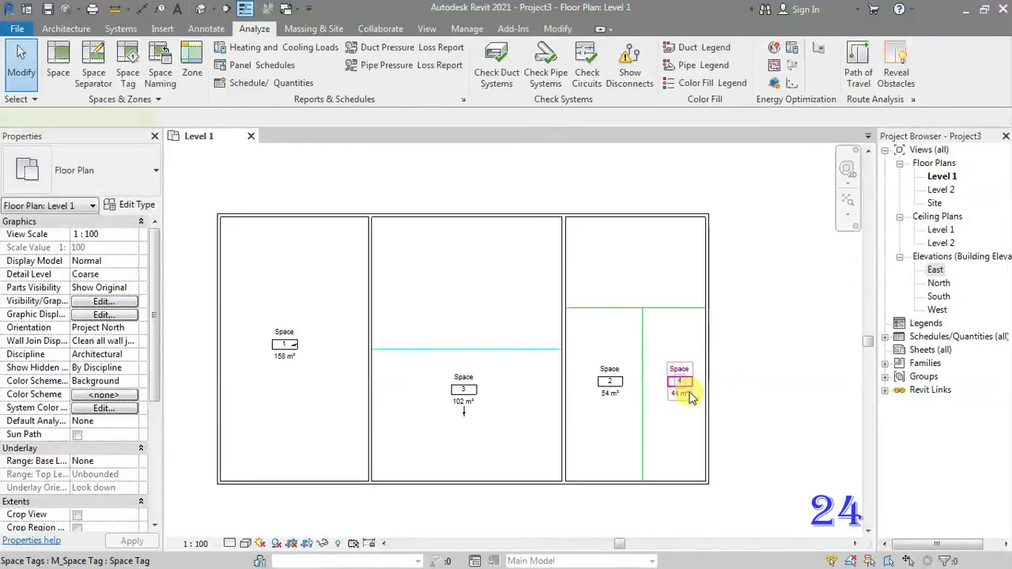
left_click(688, 395)
key("Delete")
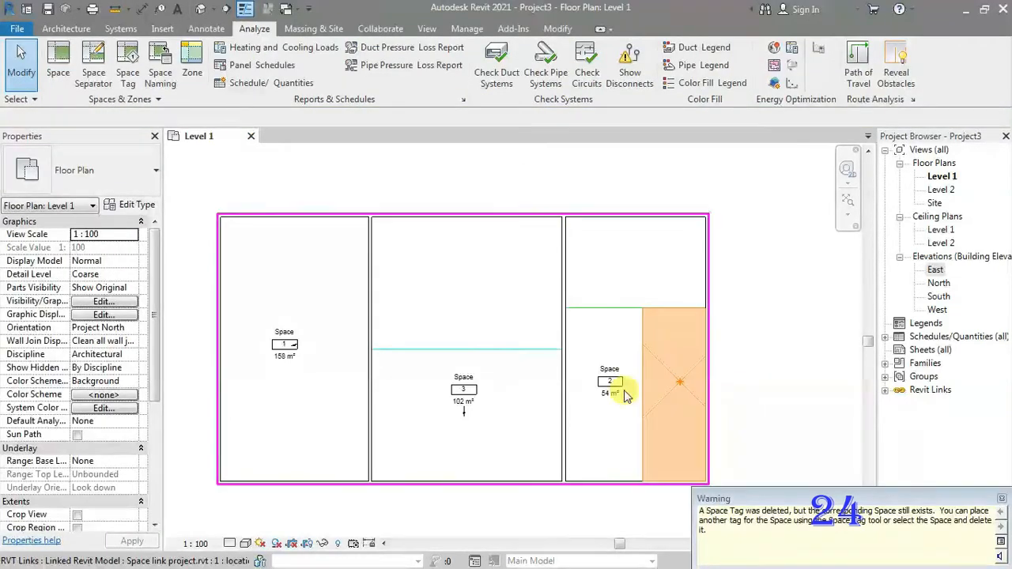
Select all remaining instances of the space tag and delete them from the Level 1 plan.
left_click(619, 395)
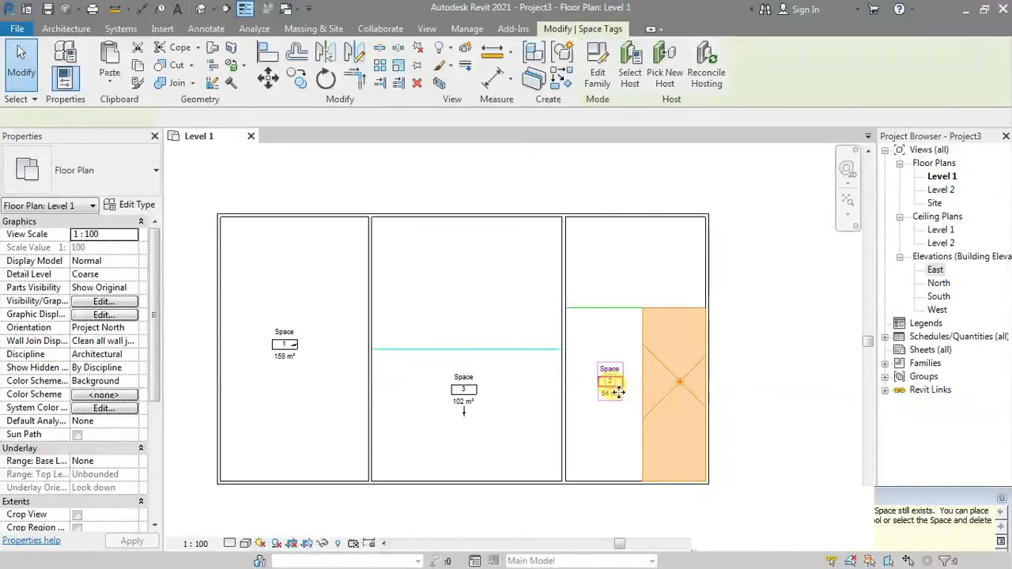
key("s")
key("a")
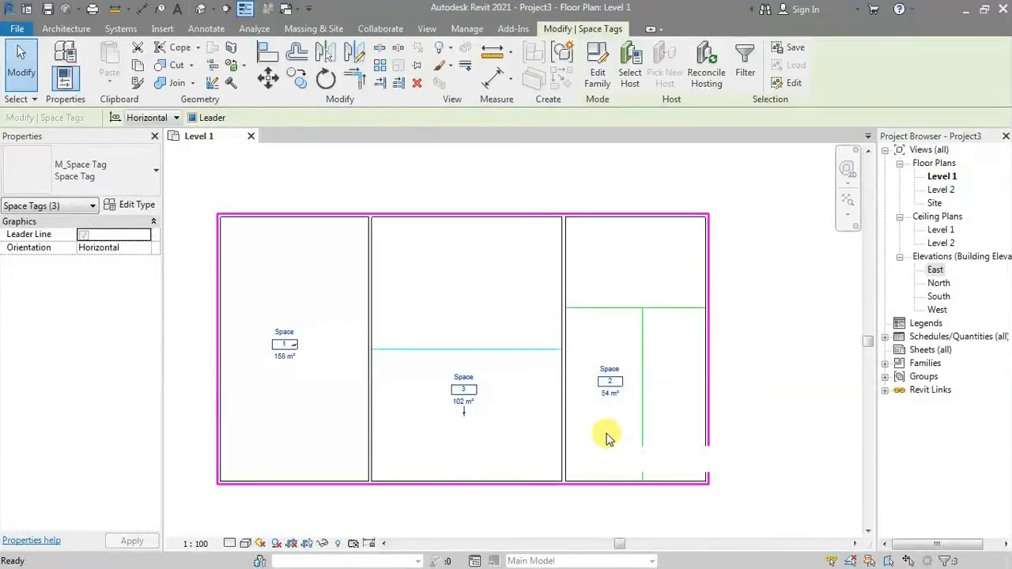
key("Delete")
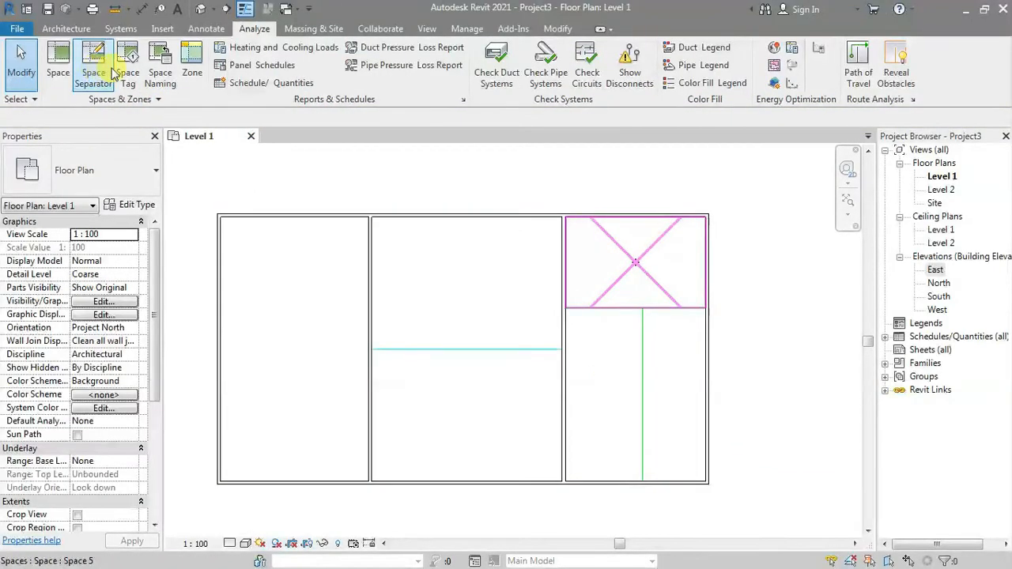
Tag the space in the lower-left area of the right room with the M_Space Tag and delete that tag again.
left_click(128, 52)
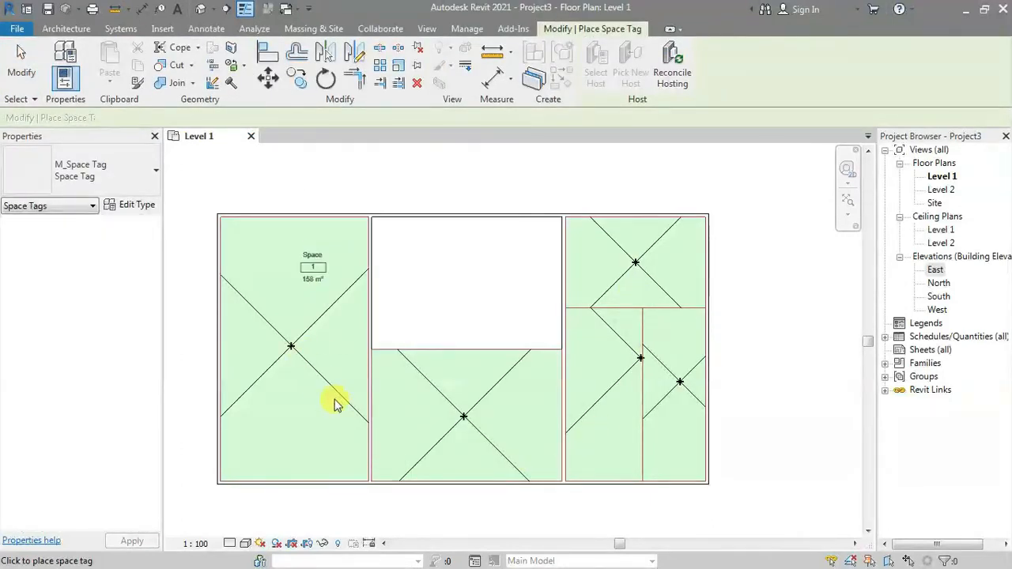
left_click(607, 361)
left_click(311, 395)
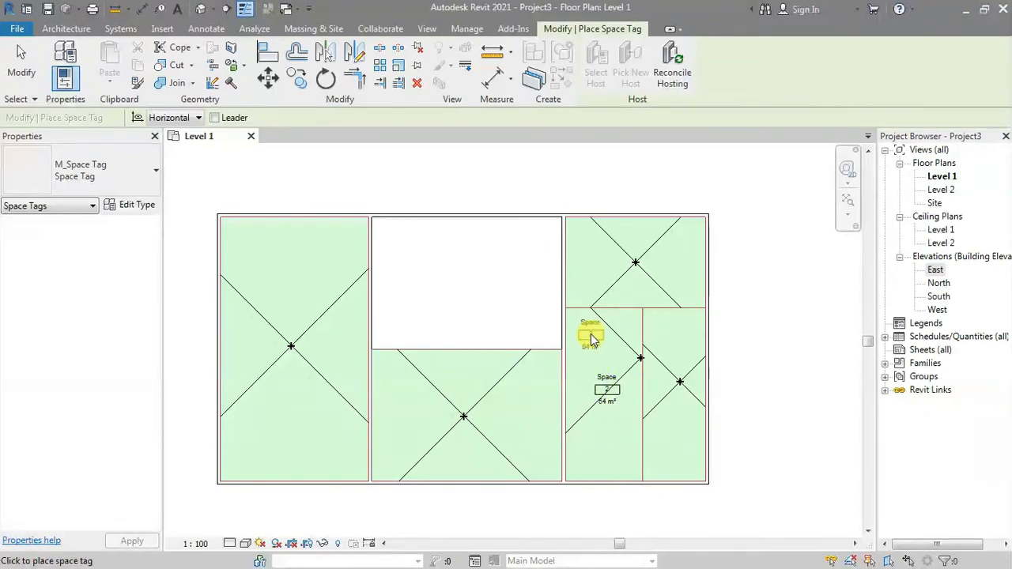
key("Escape")
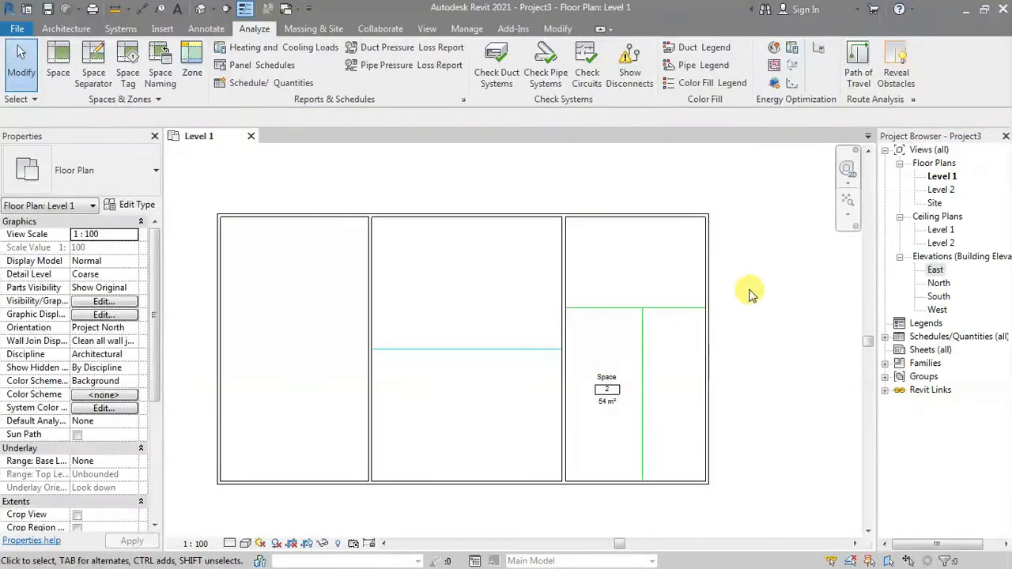
left_click(615, 393)
key("Delete")
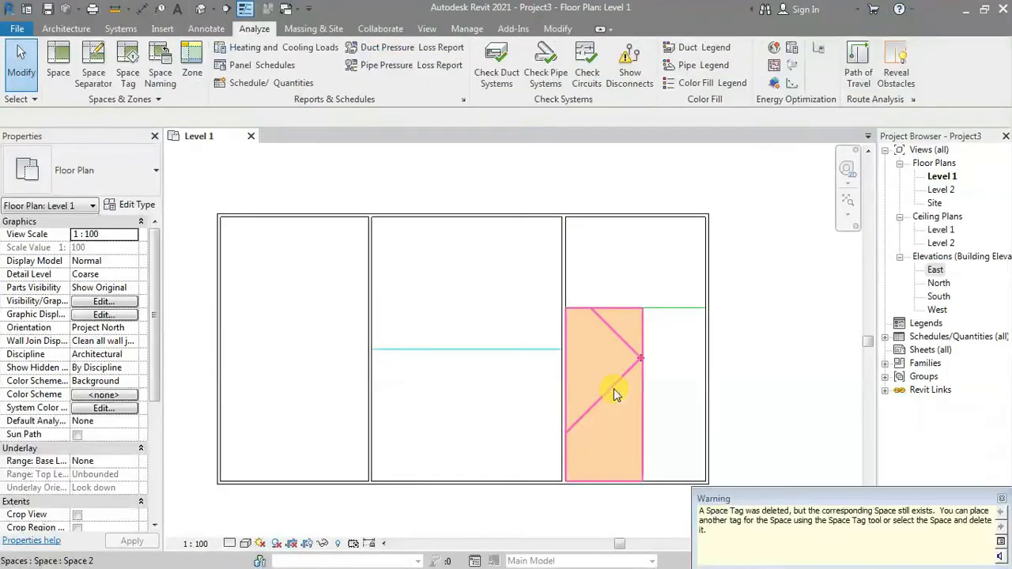
Delete the two untagged spaces in the lower-left and lower-right areas of the right room.
left_click(630, 379)
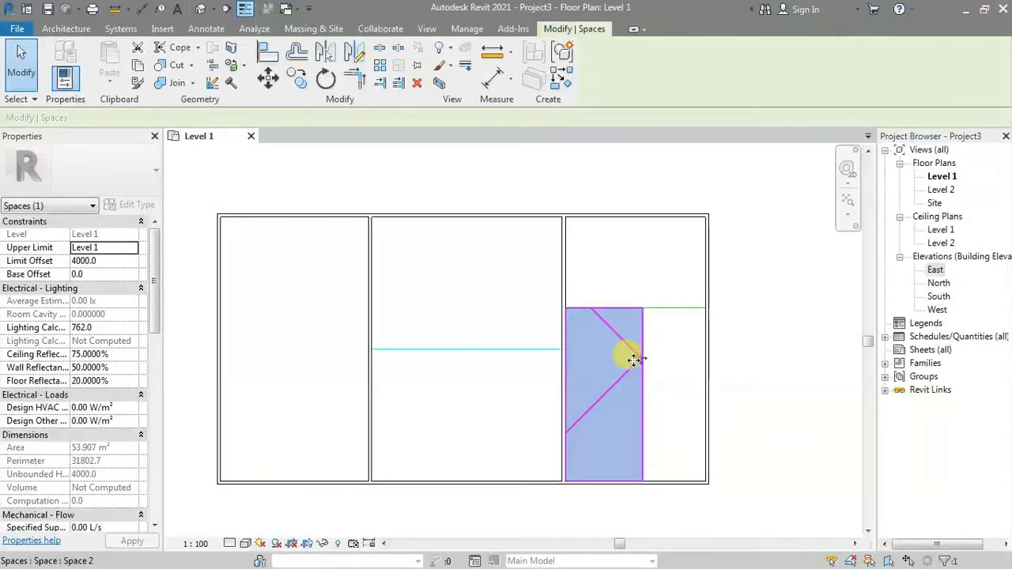
key("Delete")
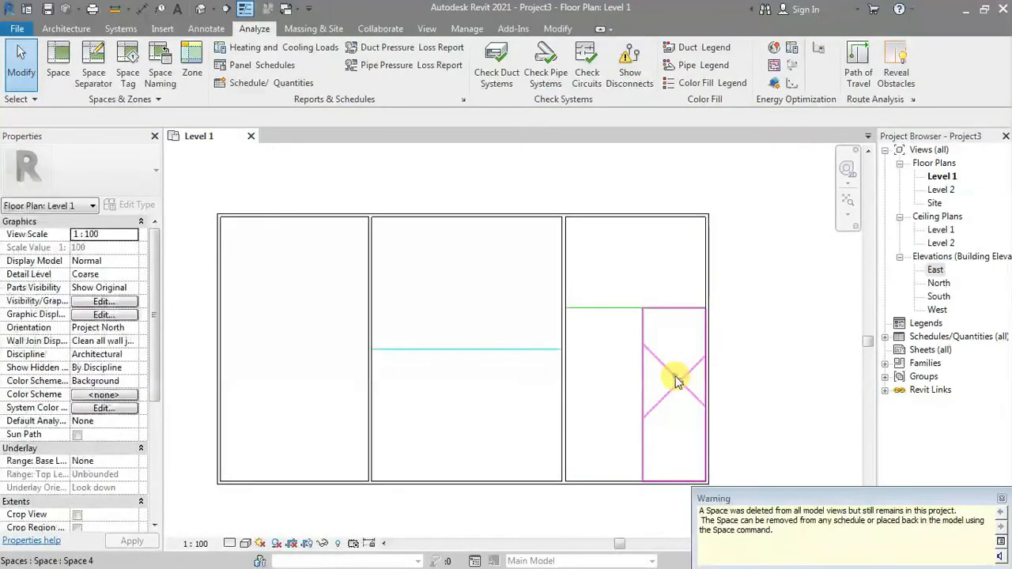
left_click(675, 378)
left_click(675, 378)
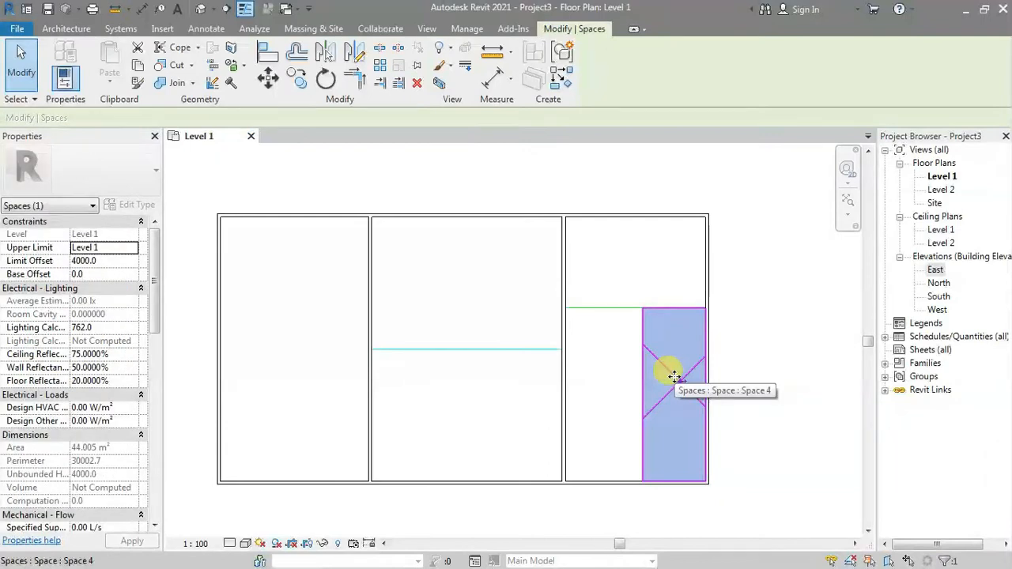
key("Delete")
Select the whole plan, filter the selection down to the Spaces category only, and delete the remaining spaces.
left_click_drag(785, 181, 207, 514)
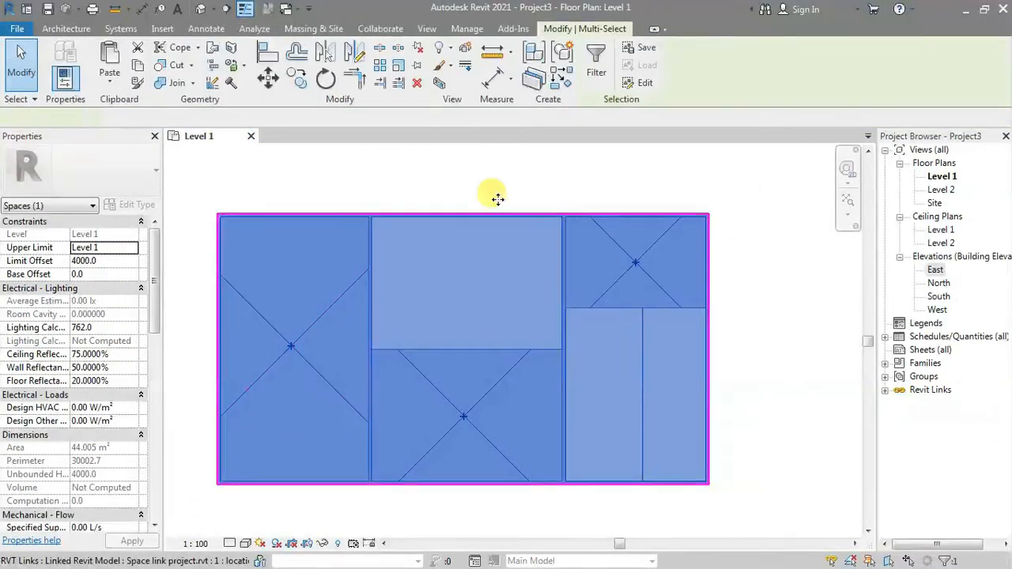
left_click(596, 60)
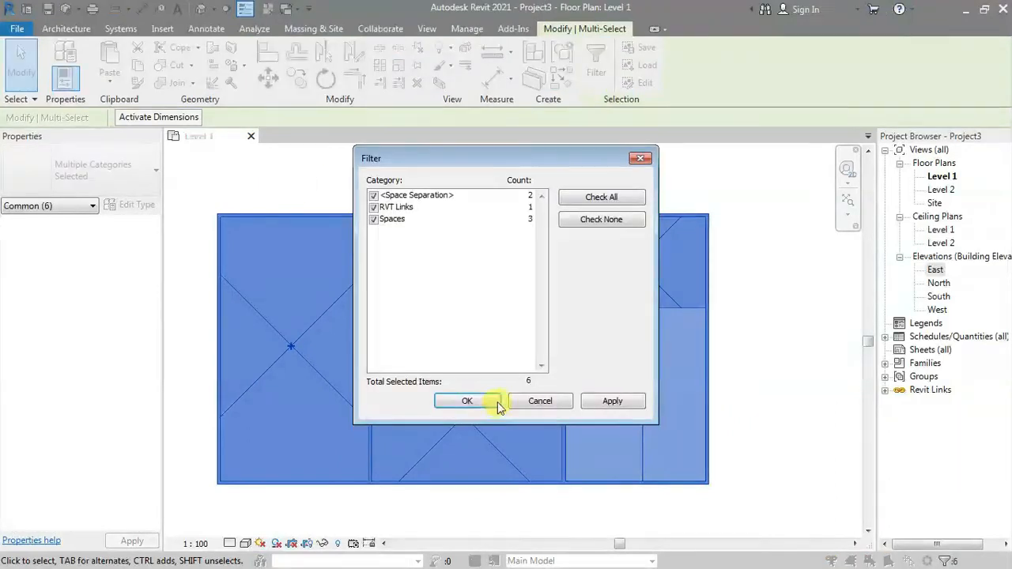
left_click(578, 221)
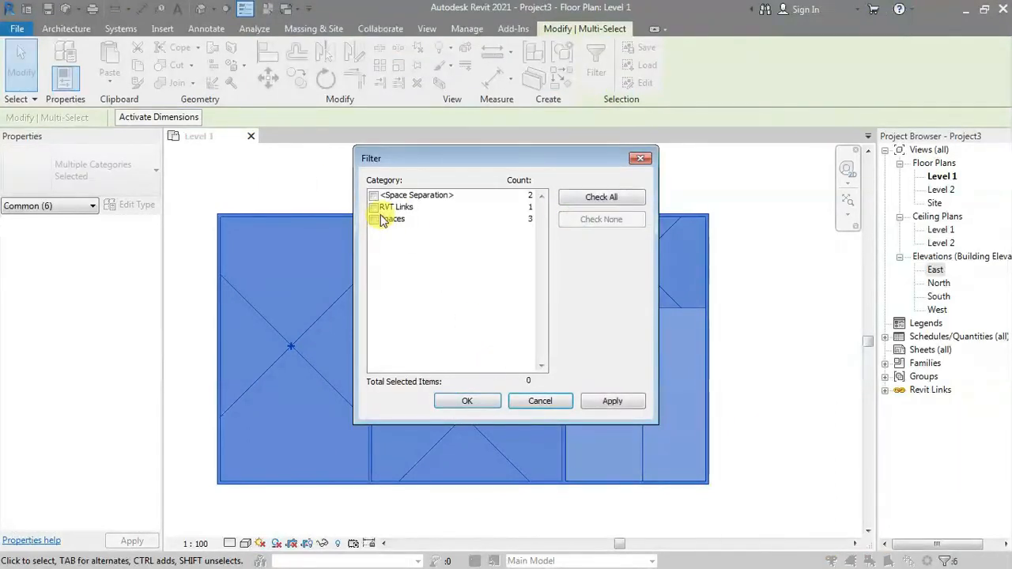
left_click(373, 219)
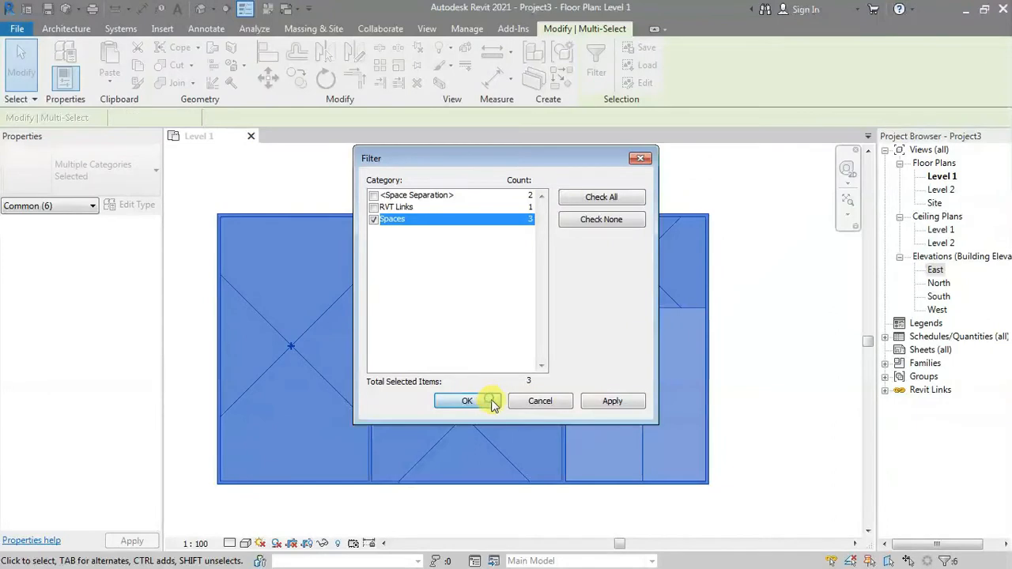
left_click(490, 401)
left_click(417, 82)
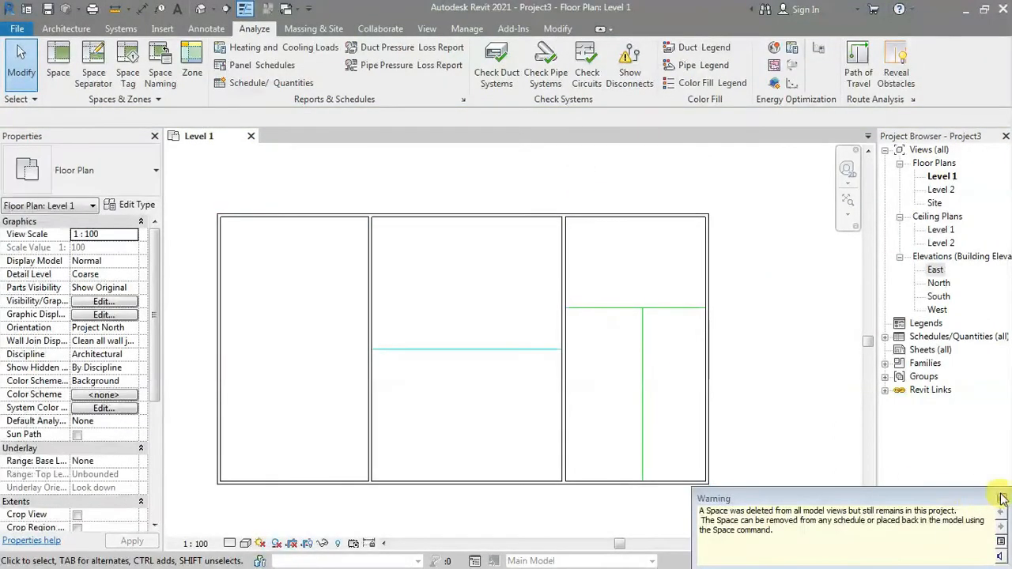
left_click(1001, 498)
Place spaces automatically in all bounded areas of Level 1, with tags on placement and a 4000 offset.
left_click(58, 61)
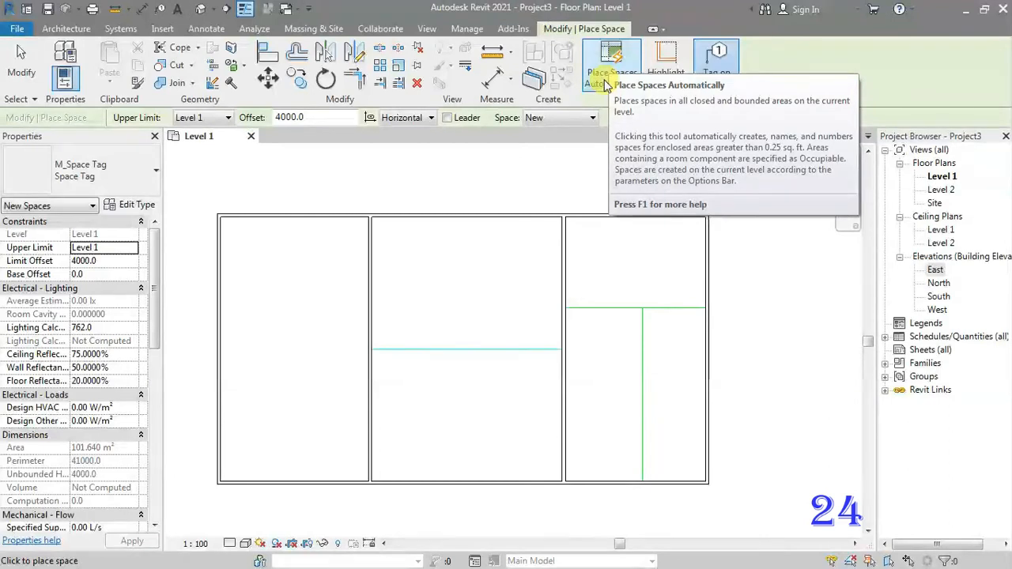
left_click(605, 79)
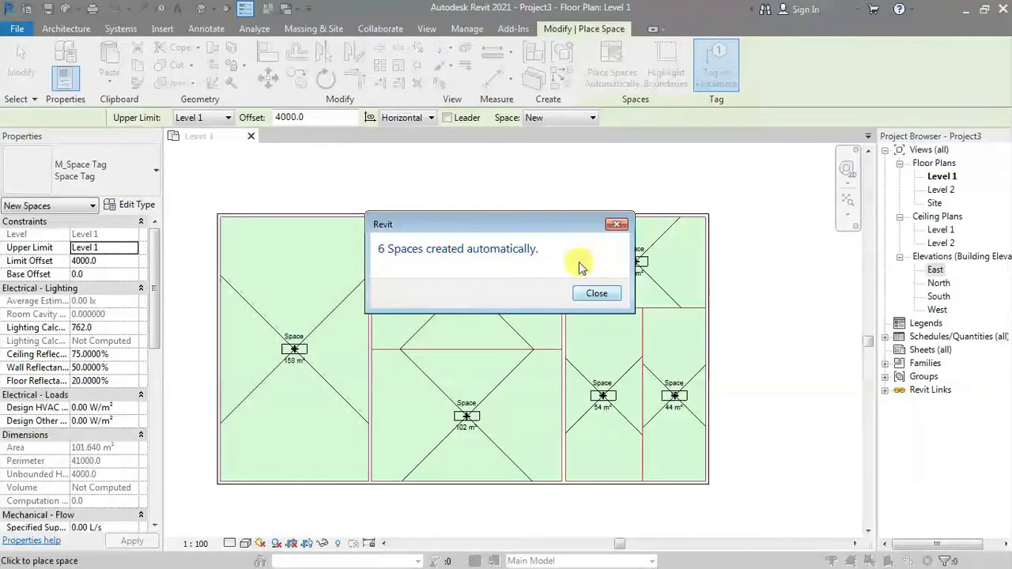
left_click_drag(577, 228, 535, 113)
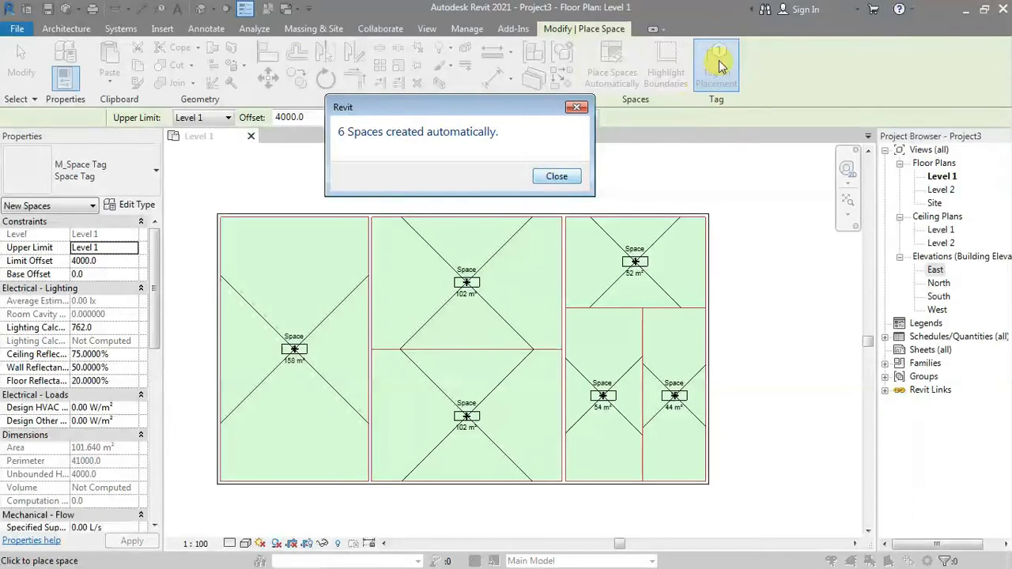
left_click(557, 177)
key("Escape")
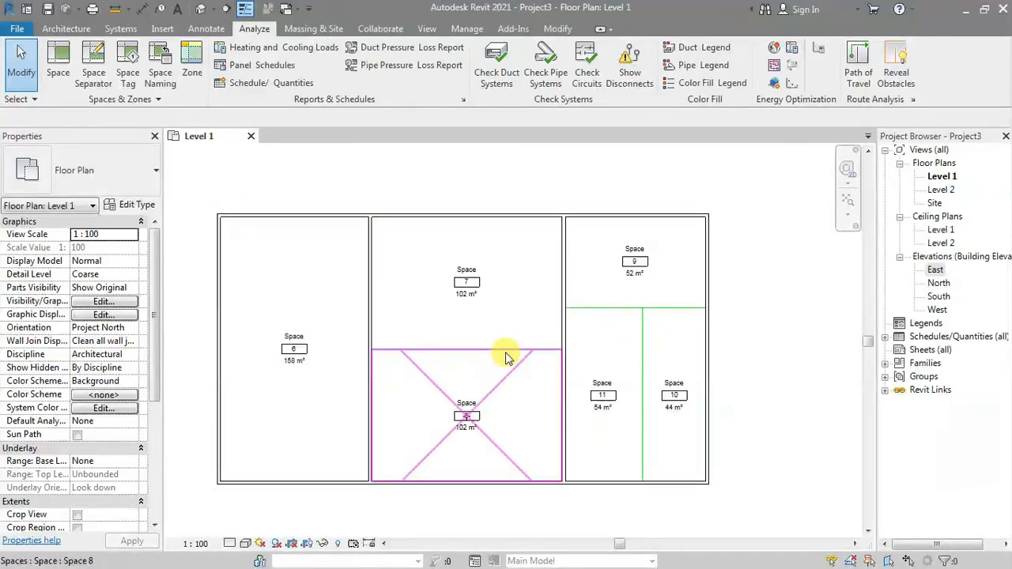
left_click(792, 363)
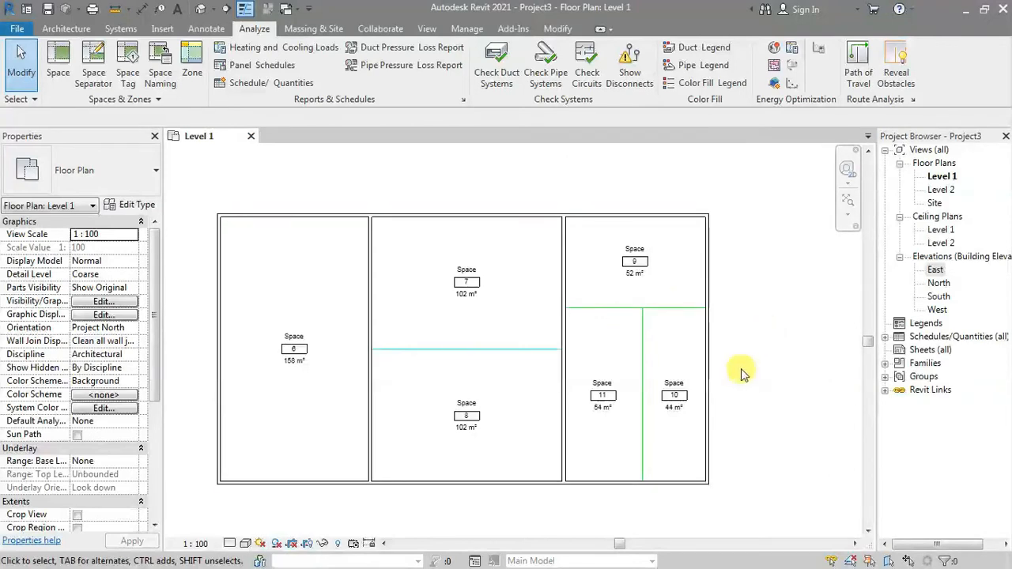
Examine the line override of the Space Separation subcategory under Lines in the Level 1 visibility/graphics model categories.
key("v")
key("g")
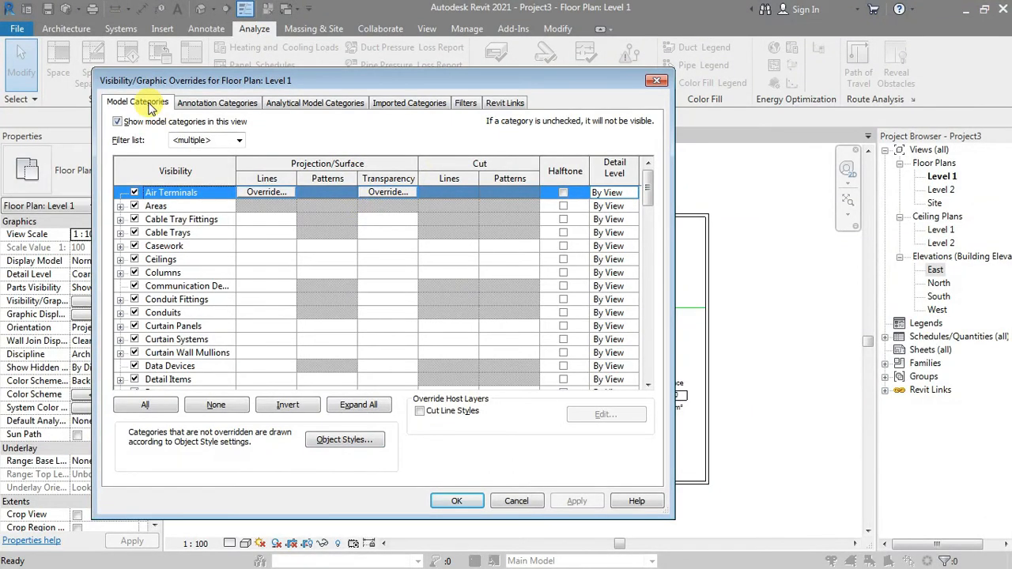
left_click(175, 301)
scroll(194, 332, "down", 1)
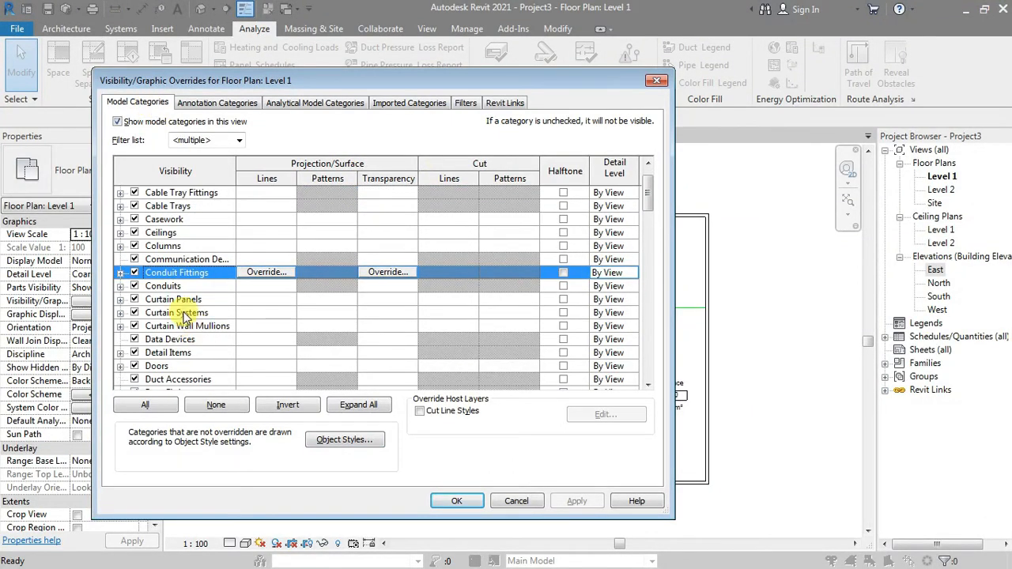
key("l")
scroll(170, 336, "down", 2)
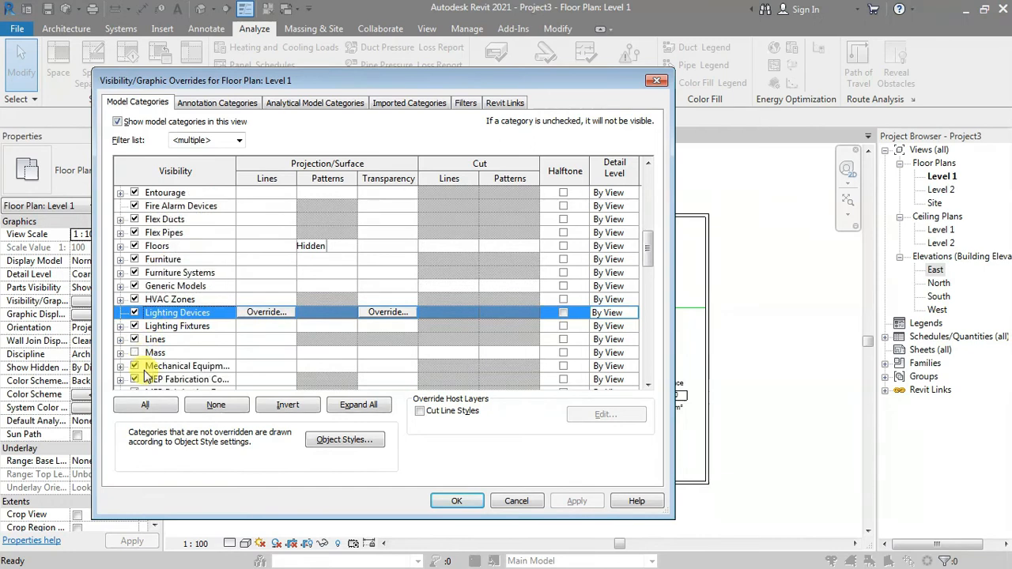
left_click(121, 340)
scroll(170, 340, "down", 3)
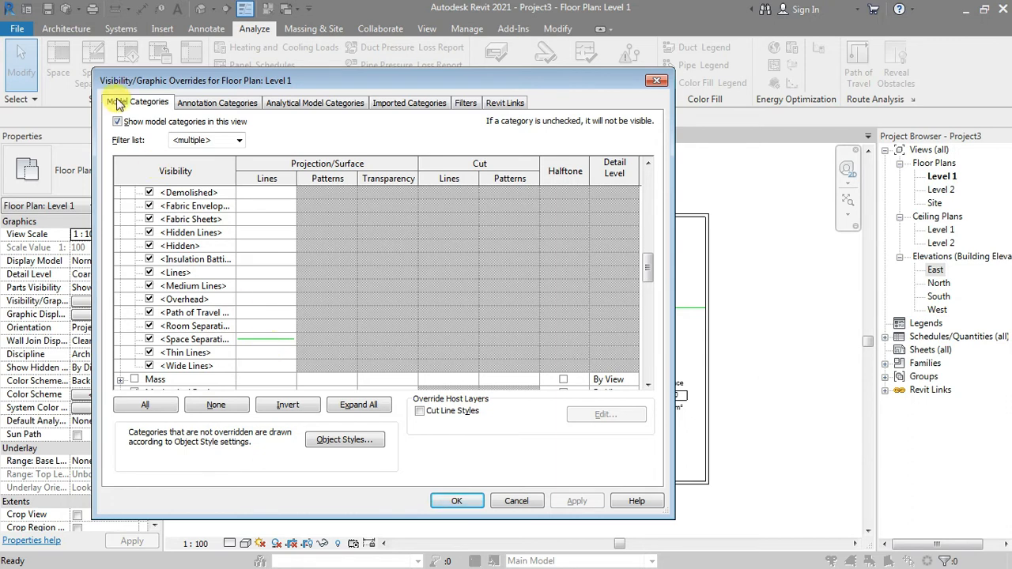
Examine the Space Separation line override in the custom display settings of the linked file Space link project.rvt.
left_click(503, 102)
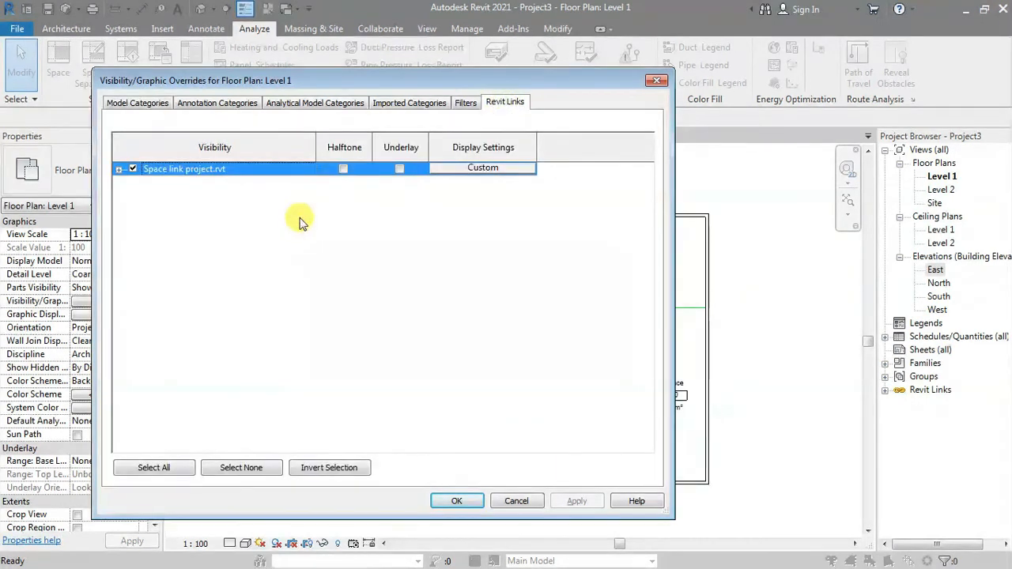
left_click(486, 169)
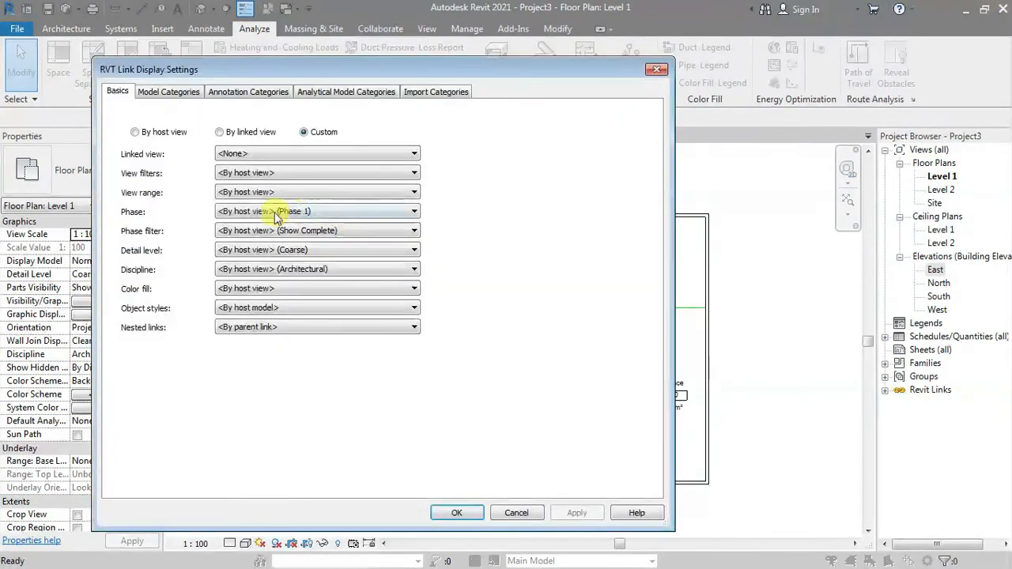
left_click(188, 93)
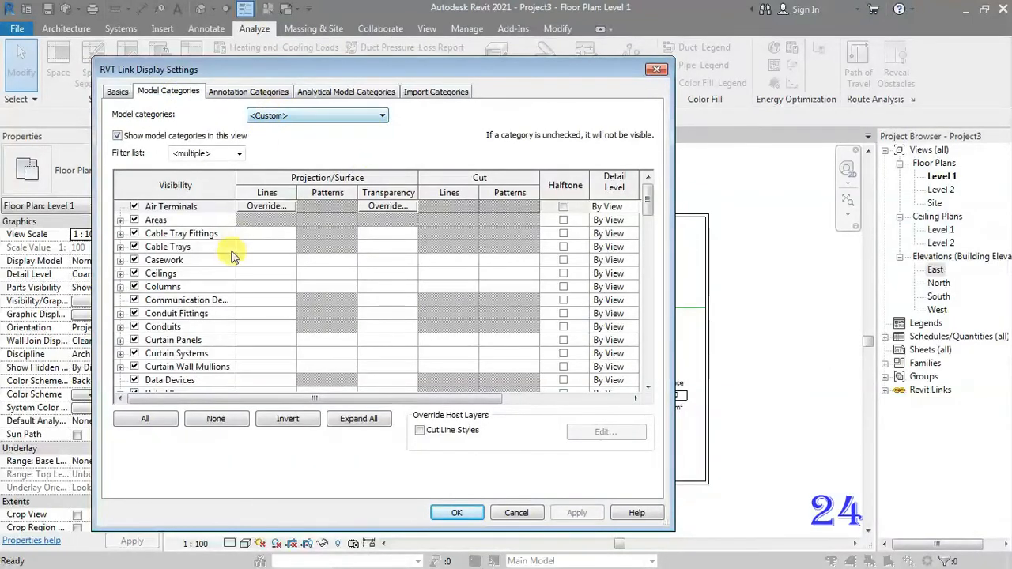
left_click(188, 250)
scroll(187, 261, "down", 4)
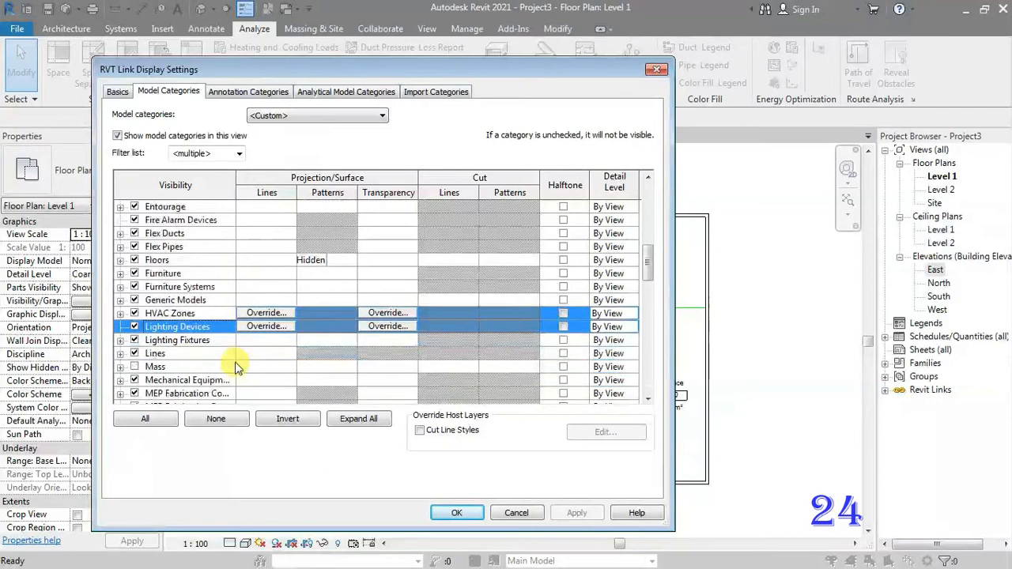
left_click(121, 287)
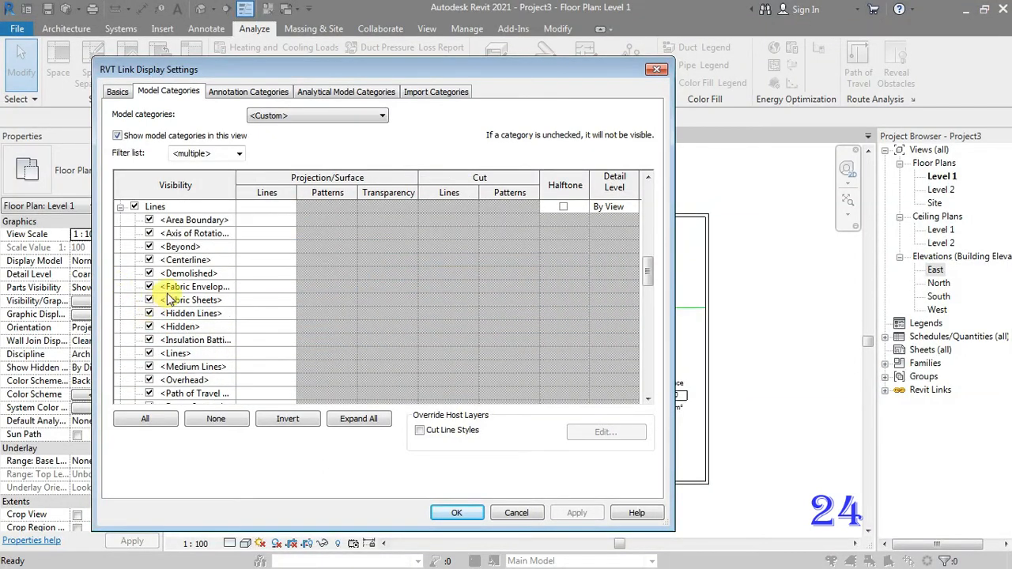
scroll(159, 308, "down", 2)
scroll(177, 348, "down", 1)
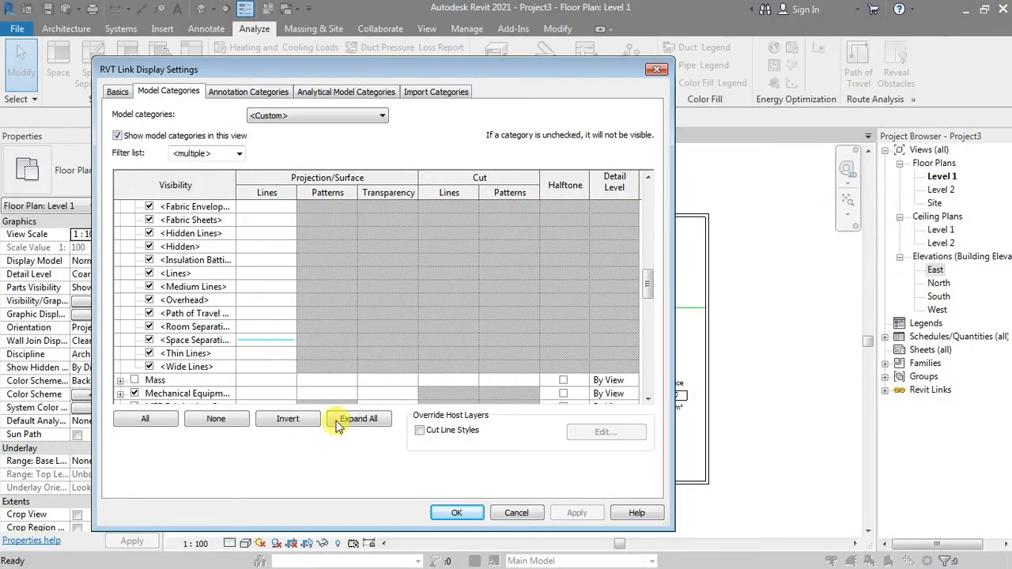
left_click(456, 512)
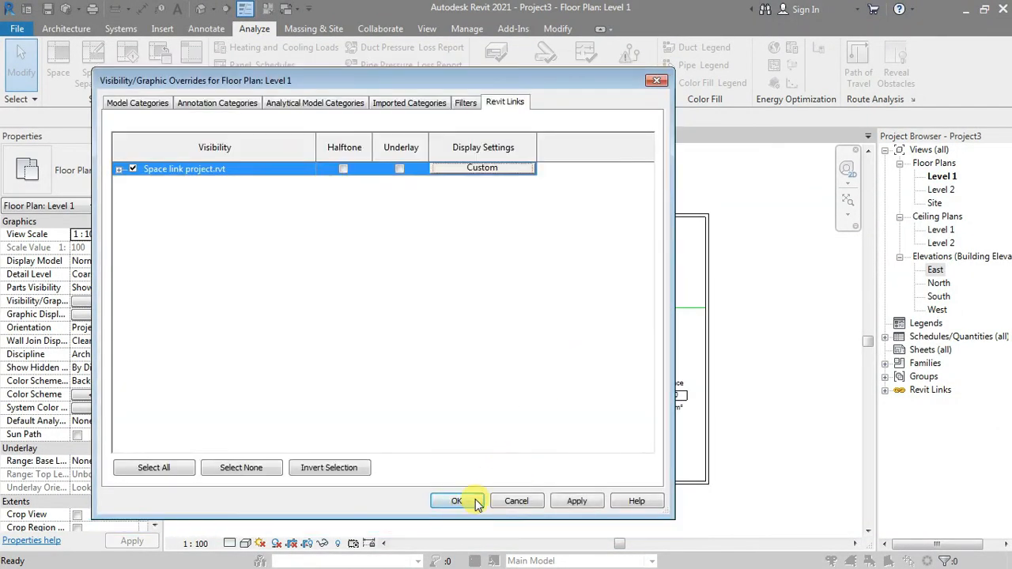
left_click(474, 502)
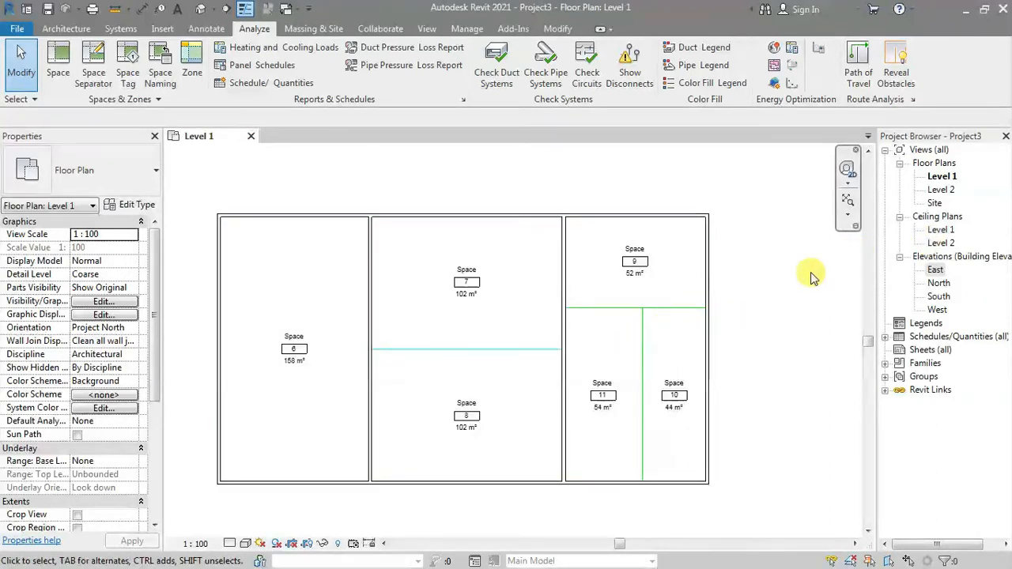
Review the lighting, load, dimension, airflow and identity properties of the space in the right room's upper area.
left_click(661, 251)
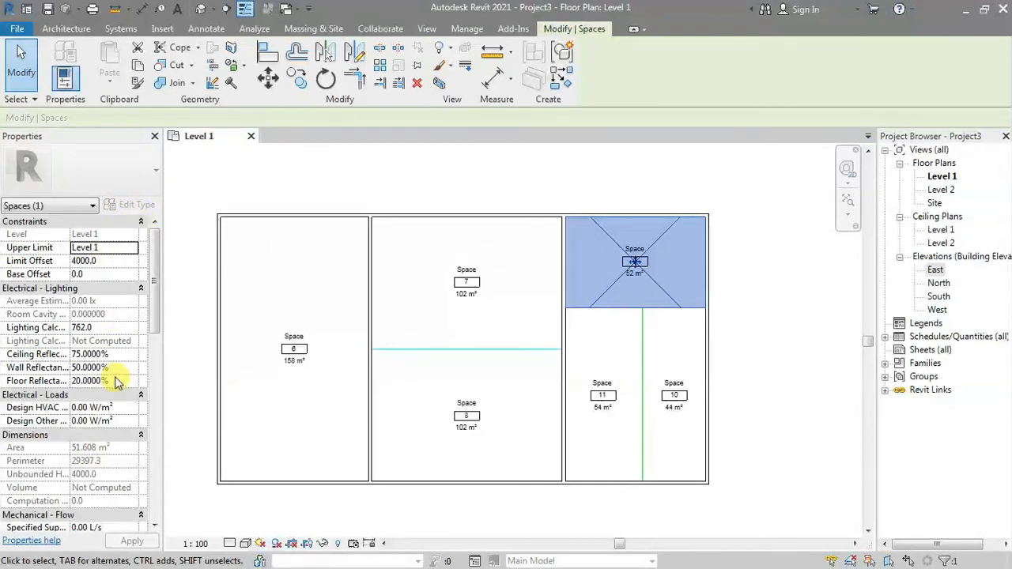
scroll(155, 251, "down", 3)
scroll(155, 251, "up", 3)
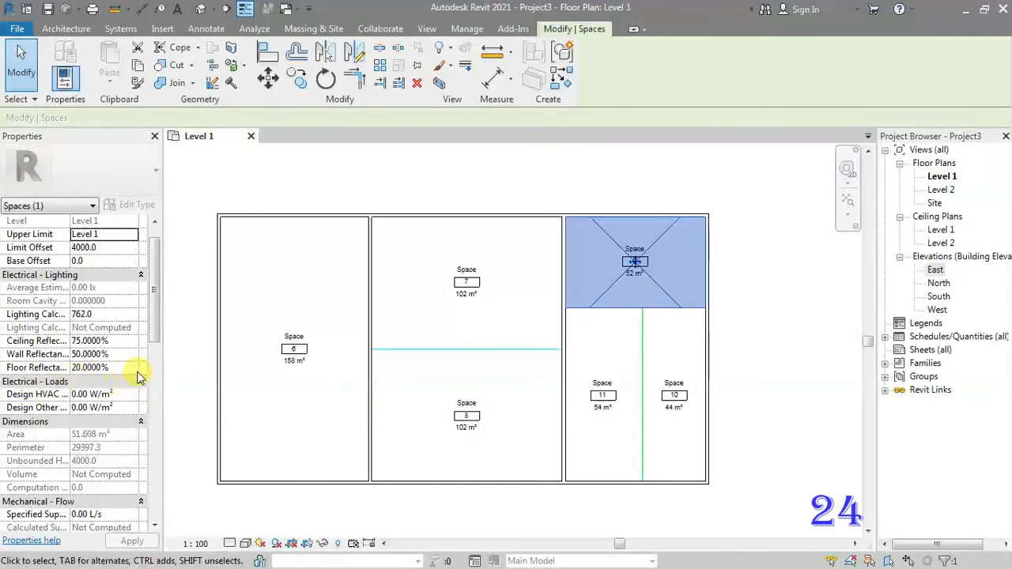
left_click_drag(153, 287, 150, 356)
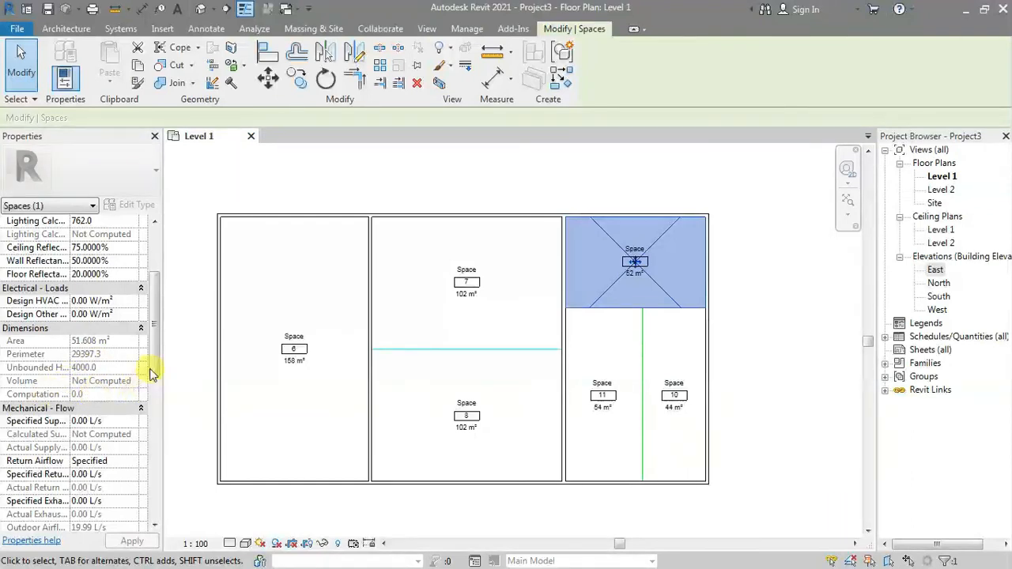
scroll(153, 351, "down", 3)
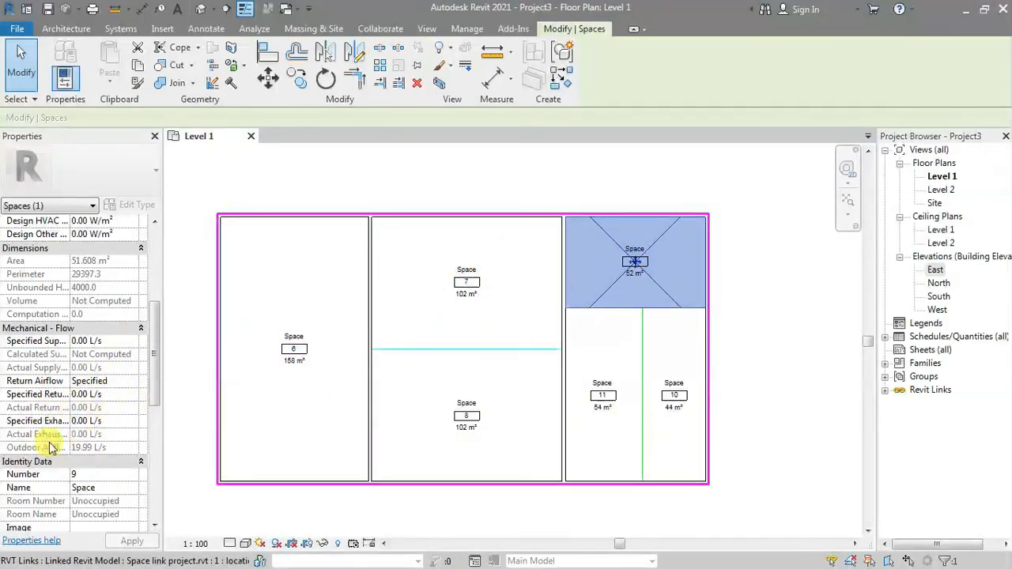
left_click_drag(153, 353, 155, 375)
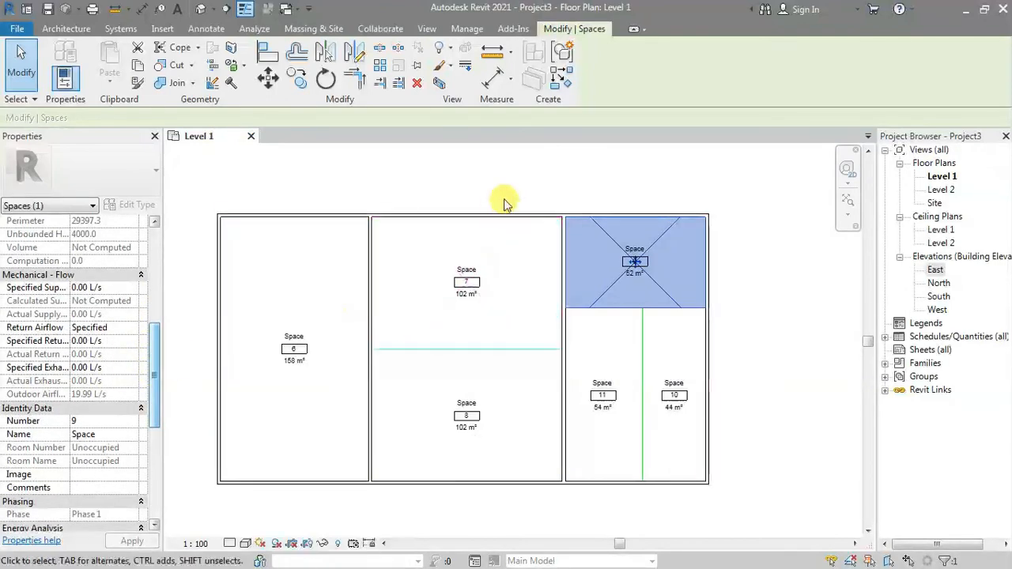